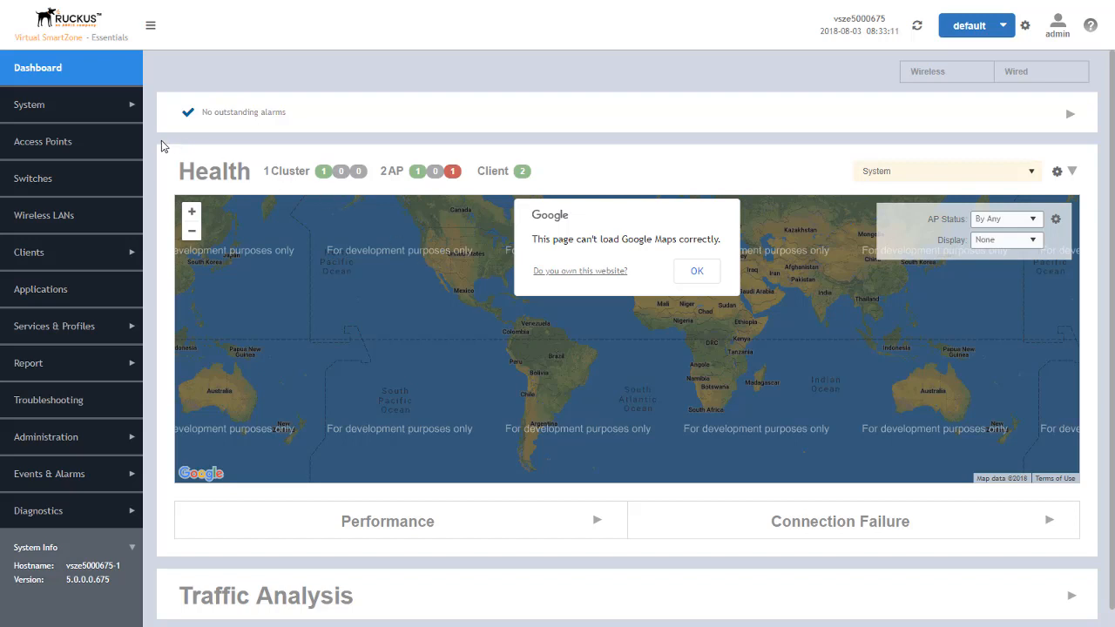
# Step: Open Packet Capture for access point R510-1 from its health information
pyautogui.click(41, 143)
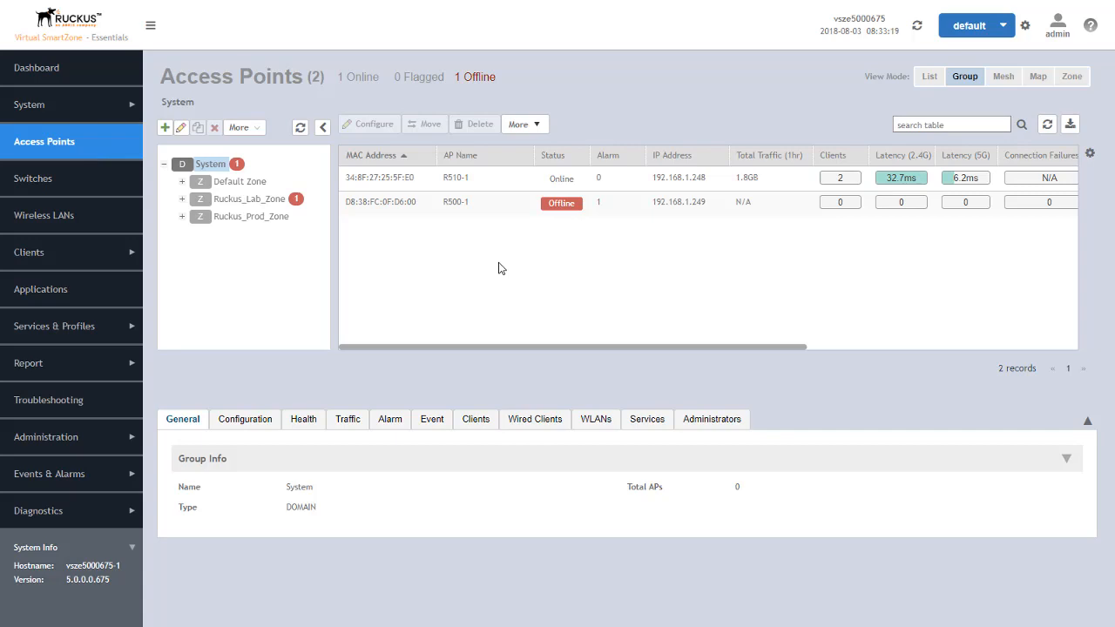
pyautogui.click(444, 177)
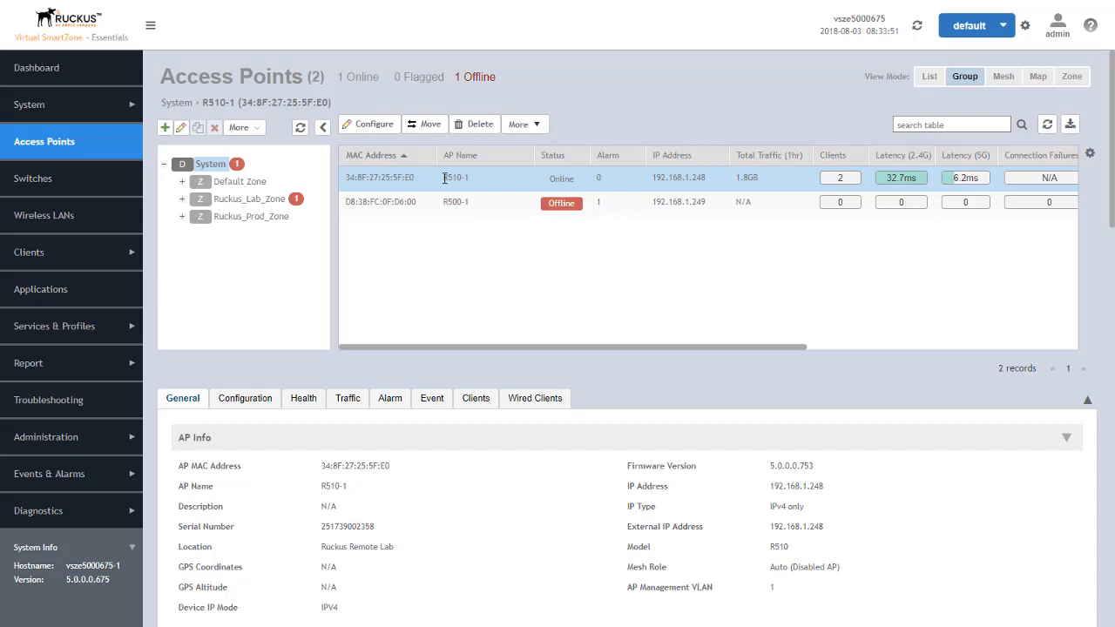
pyautogui.click(537, 126)
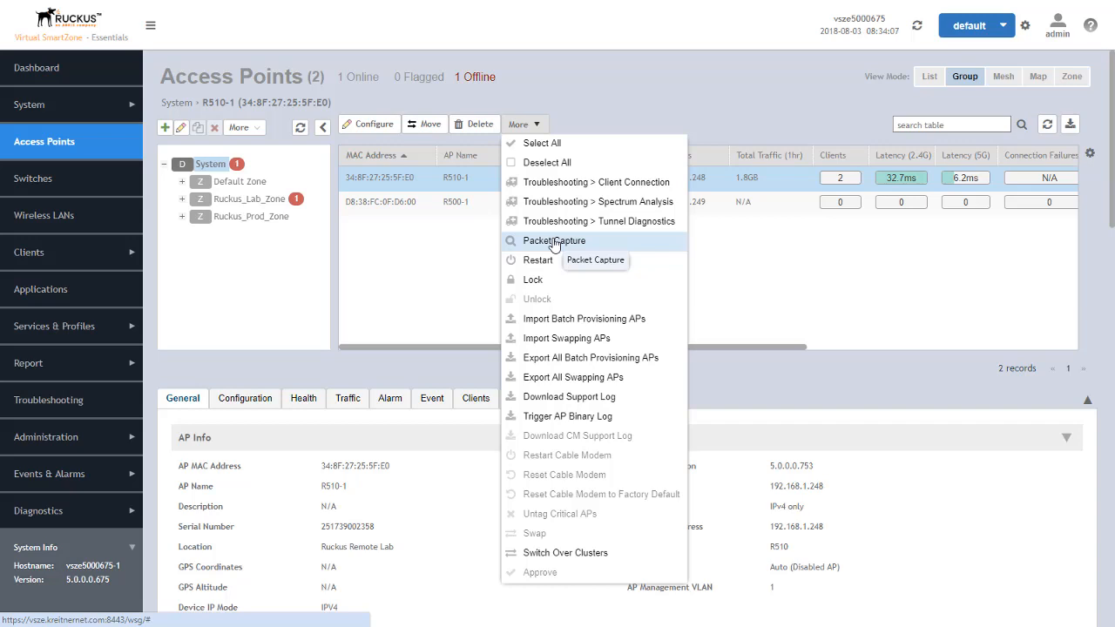
pyautogui.click(304, 403)
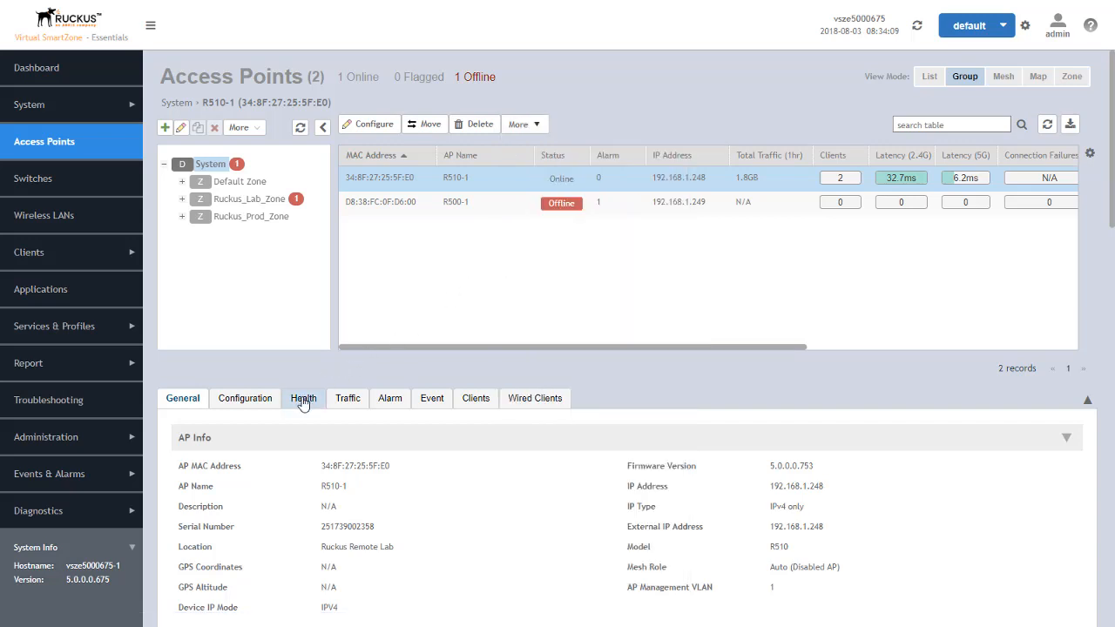
pyautogui.click(303, 400)
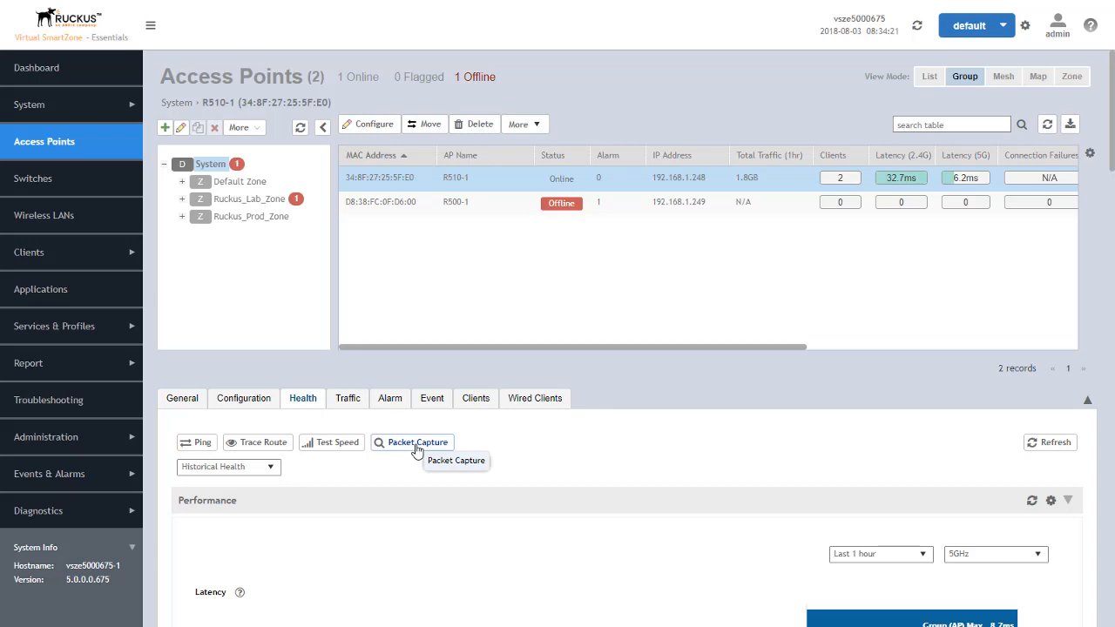
pyautogui.click(417, 444)
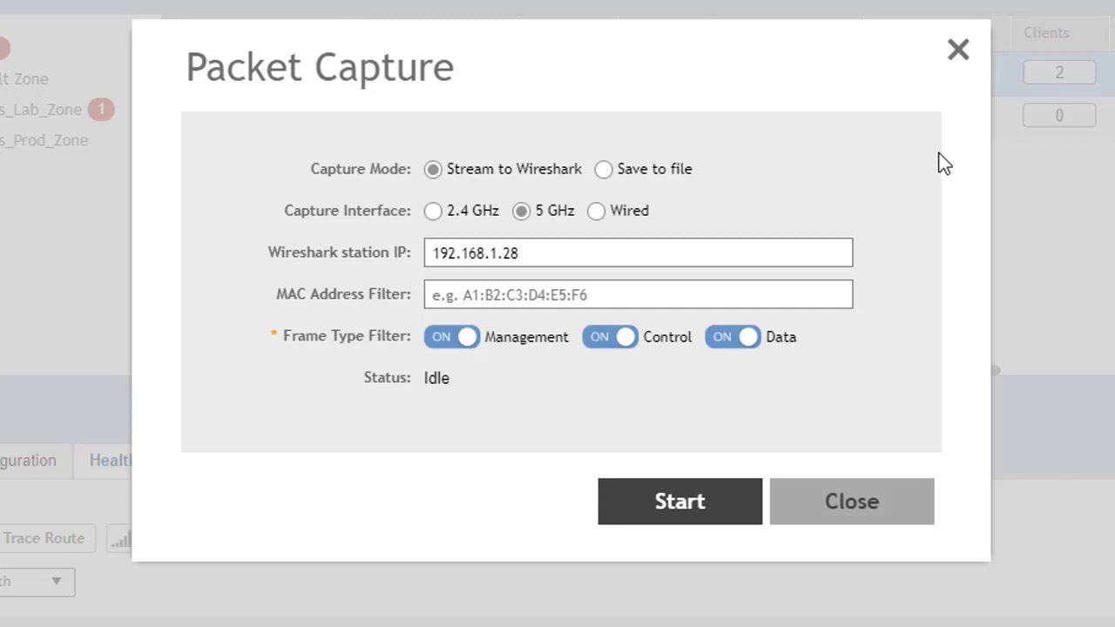
# Step: Set the capture mode to Save to file and the capture interface to Wired
pyautogui.click(605, 169)
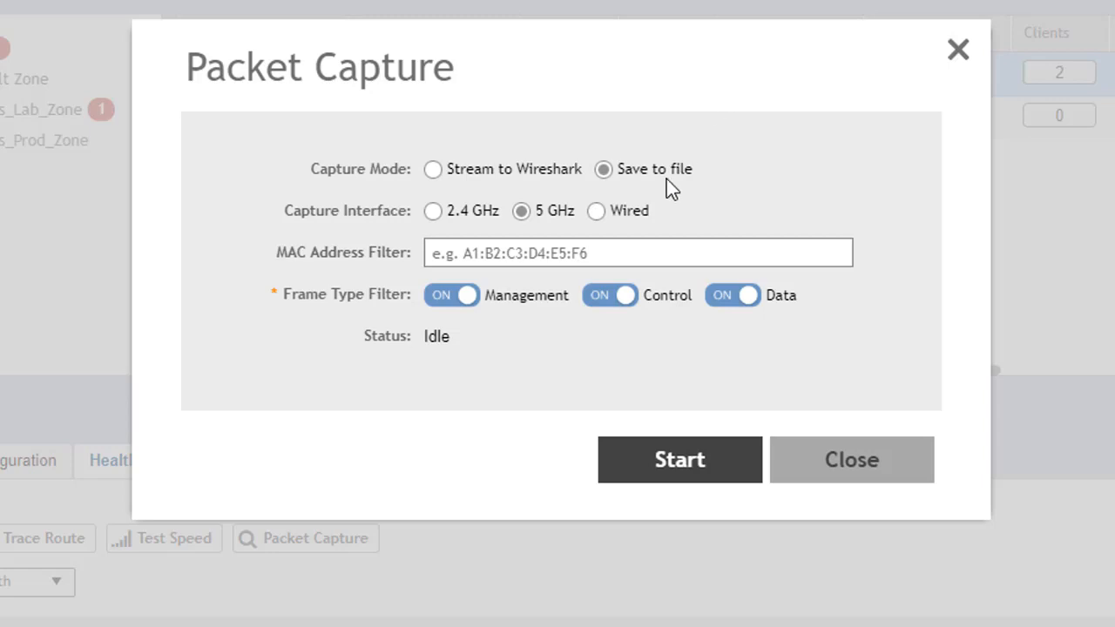
pyautogui.click(597, 212)
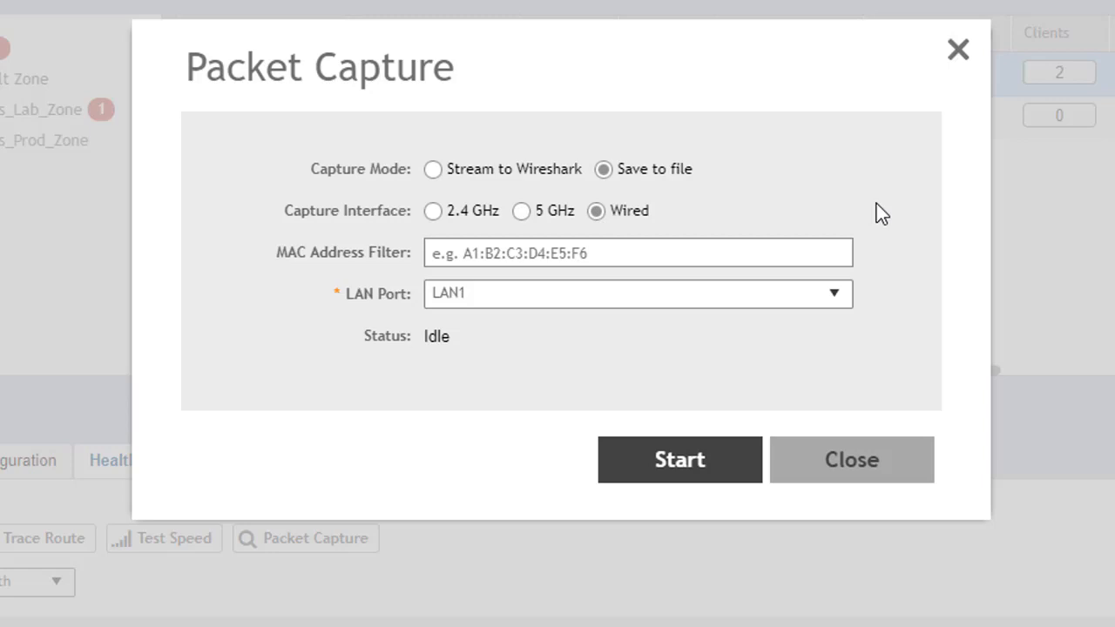
# Step: Try the 2.4 GHz and 5 GHz capture interfaces, with the Control and Management frame types switched off
pyautogui.click(520, 212)
pyautogui.click(432, 211)
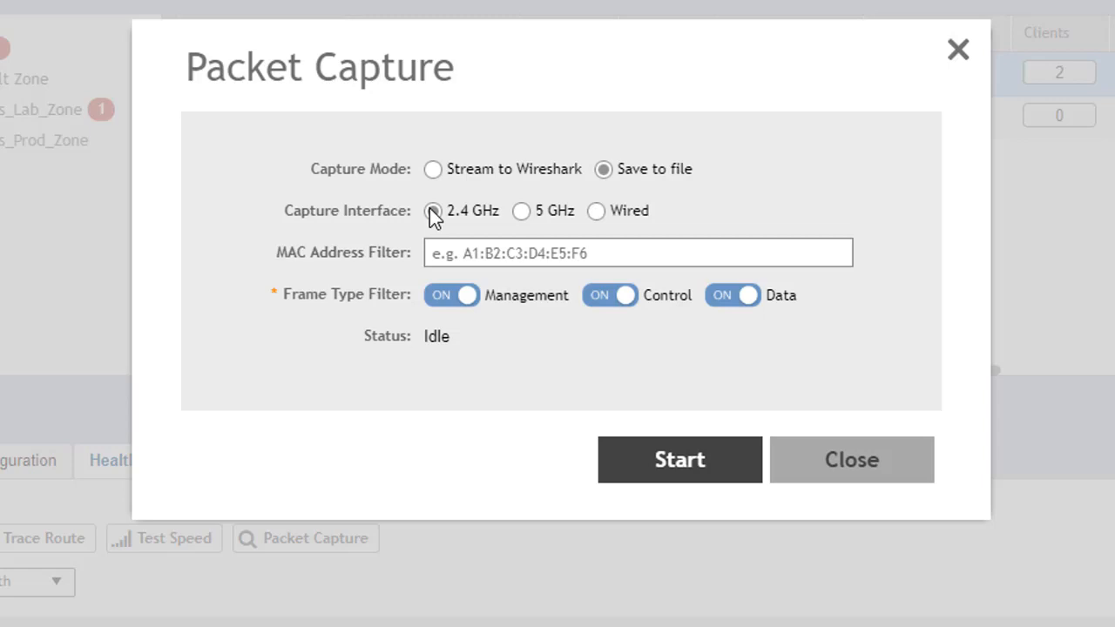
pyautogui.click(433, 212)
pyautogui.click(601, 301)
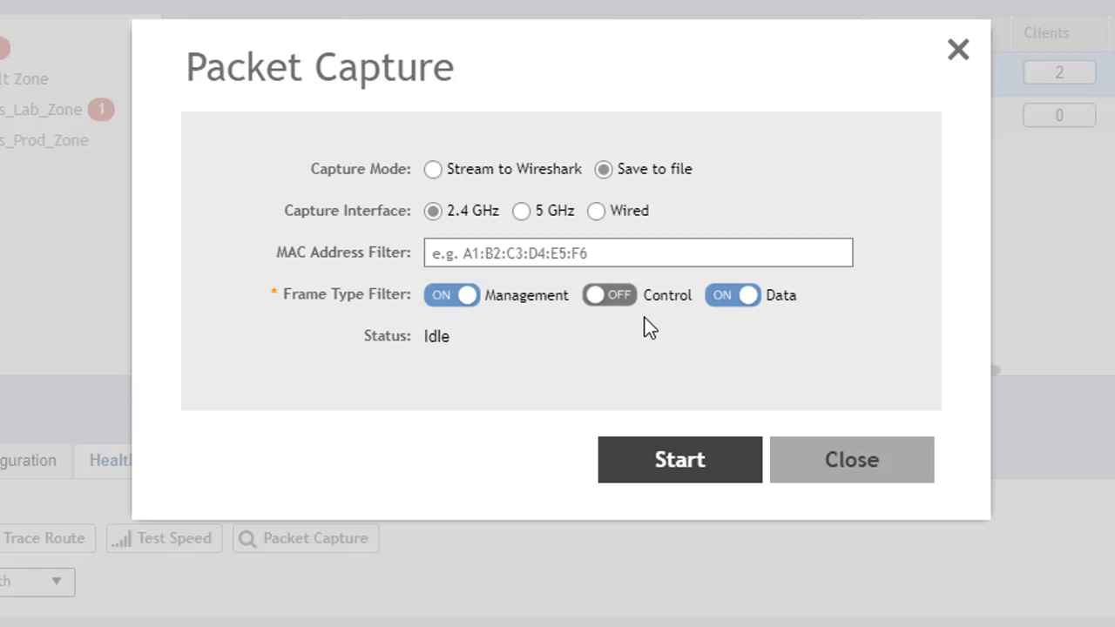
pyautogui.click(451, 305)
pyautogui.click(521, 211)
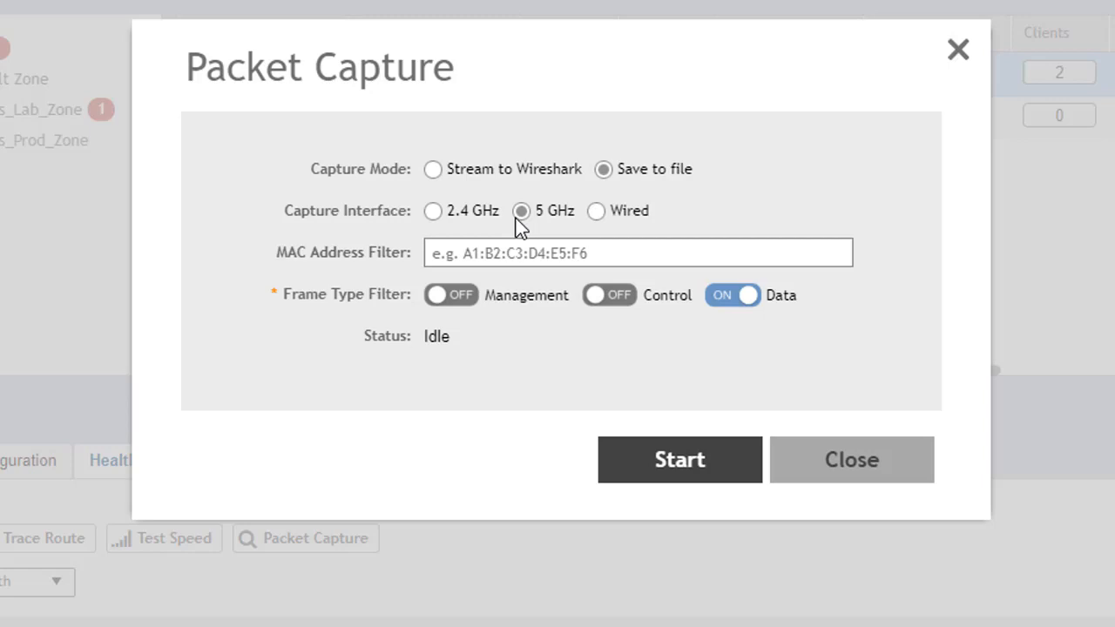
# Step: Select the Wired capture interface with LAN1 as the LAN port
pyautogui.click(597, 211)
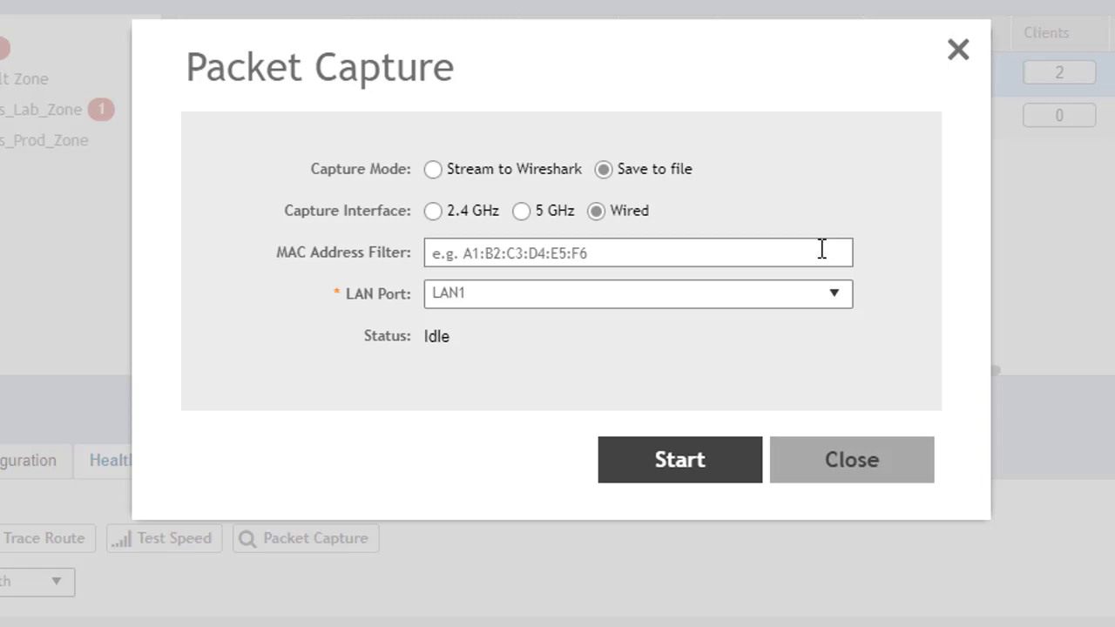
pyautogui.click(837, 300)
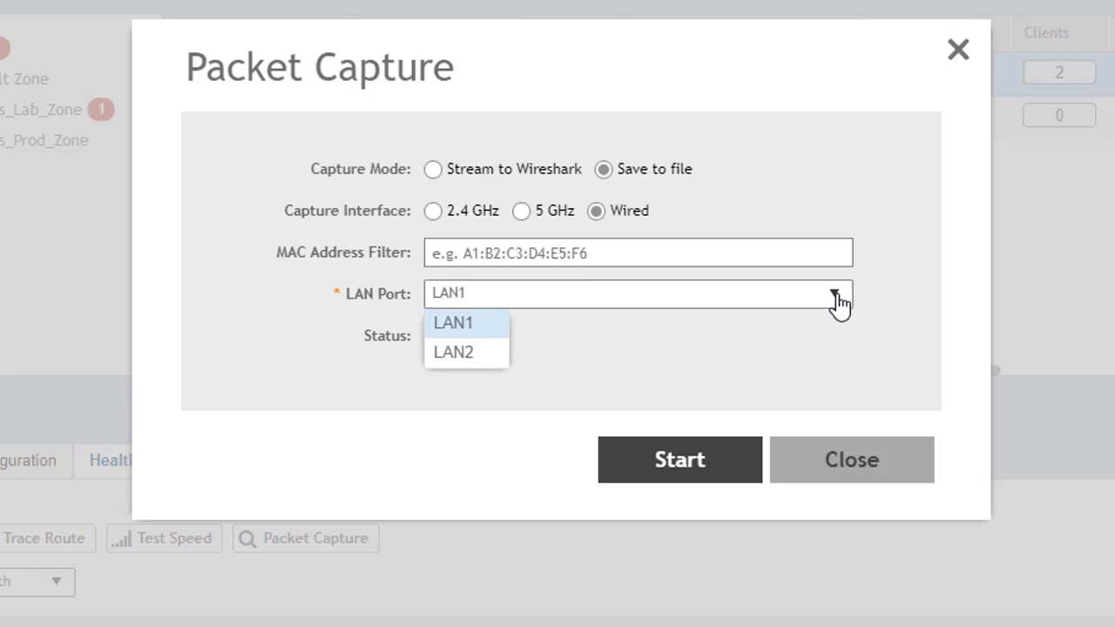
pyautogui.click(461, 324)
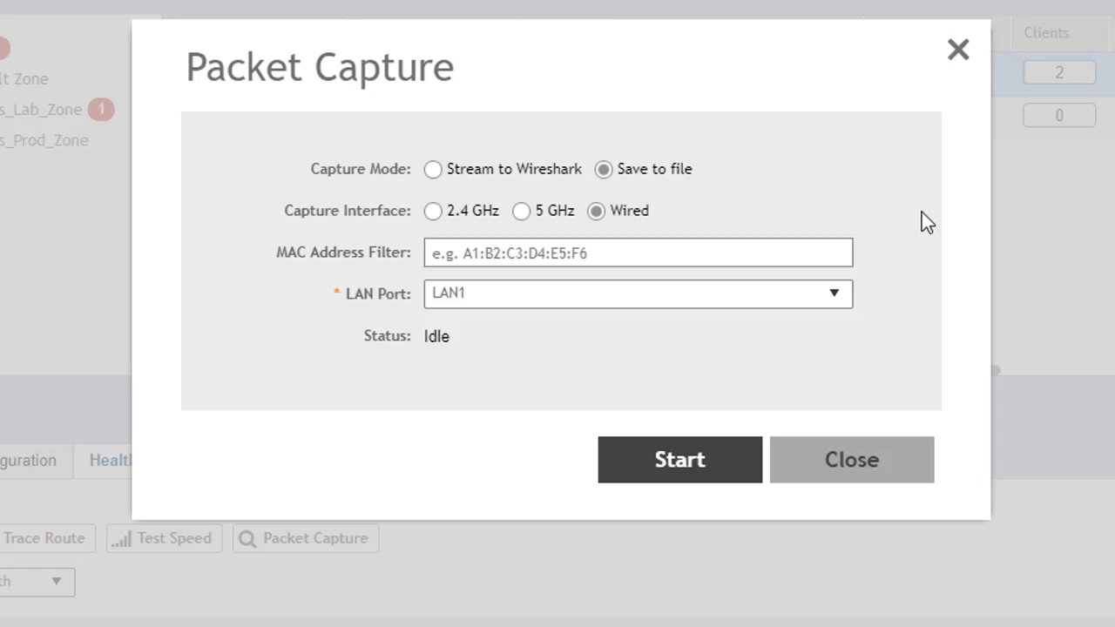
# Step: Start and stop the packet capture, and download its file as 34_8F_27_25_5F_E0 (1).tar.gz into the SZ_Demo folder
pyautogui.click(683, 460)
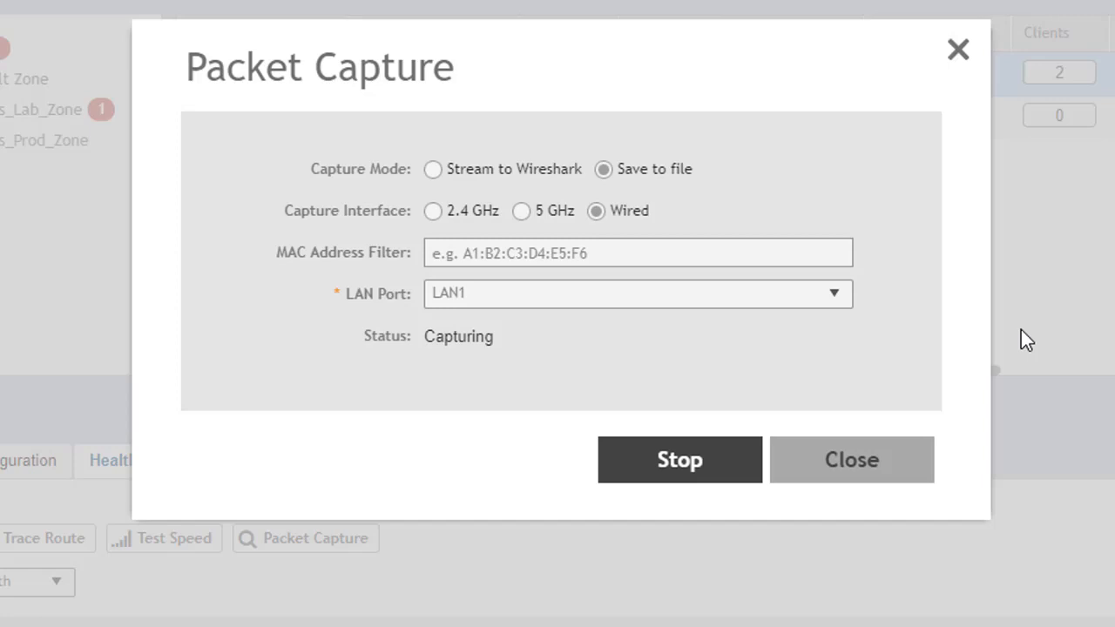
pyautogui.click(682, 462)
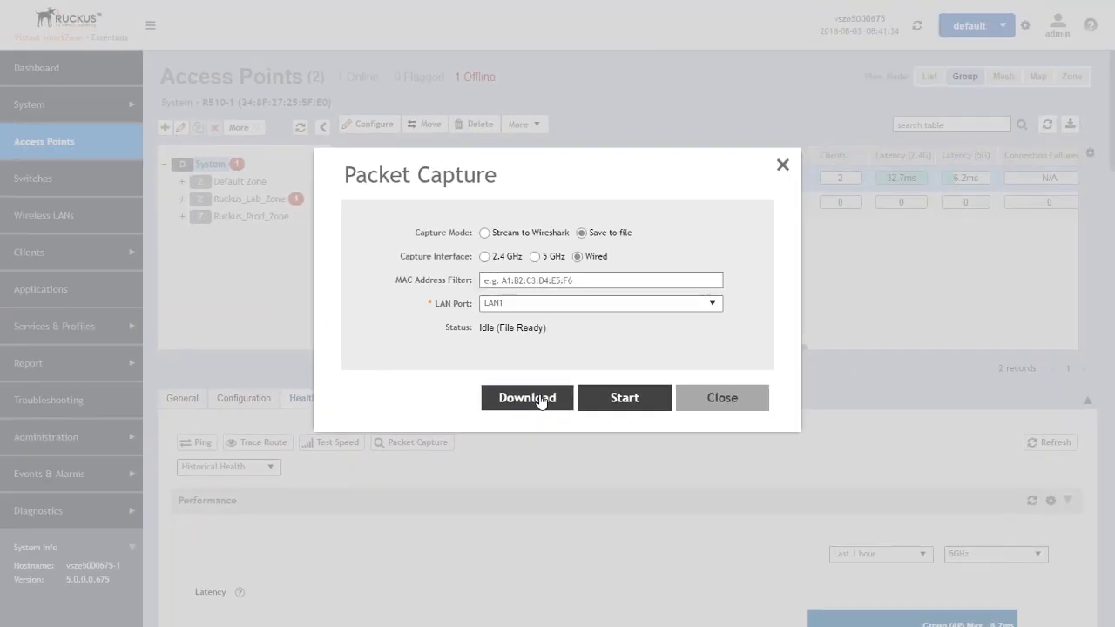
pyautogui.click(535, 448)
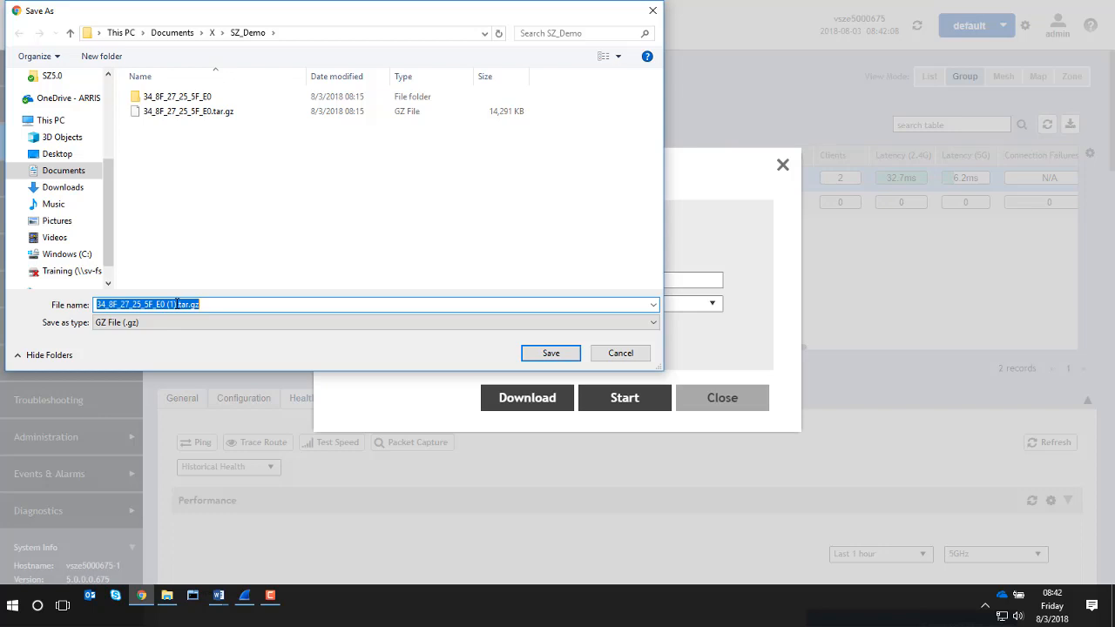
pyautogui.click(554, 354)
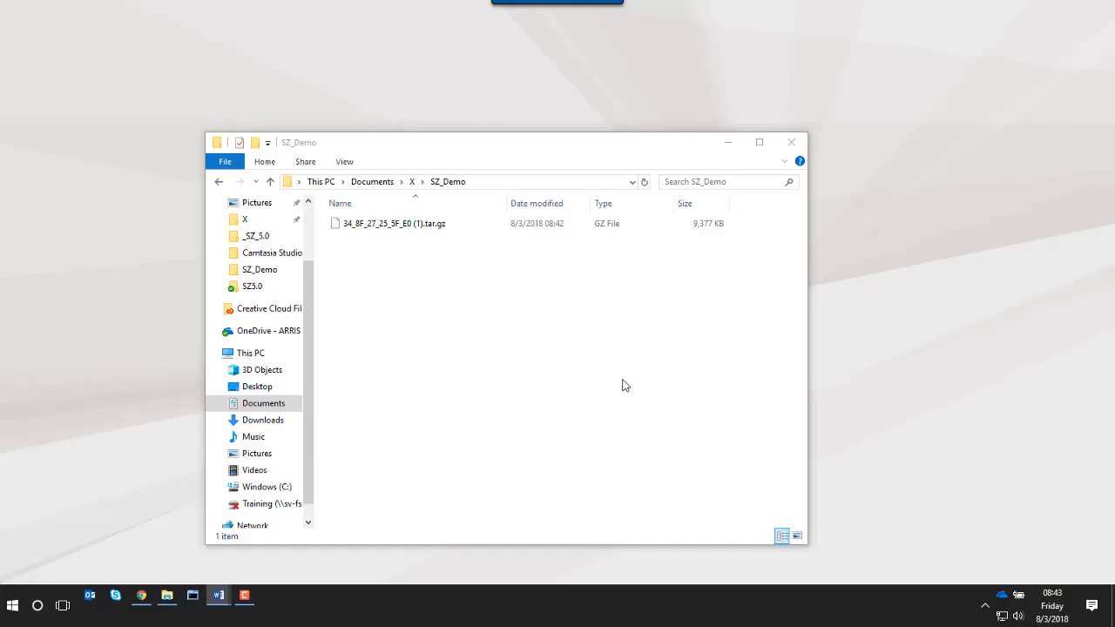
# Step: Extract 34_8F_27_25_5F_E0 (1).tar.gz into the SZ_Demo folder using 7-Zip
pyautogui.click(352, 227)
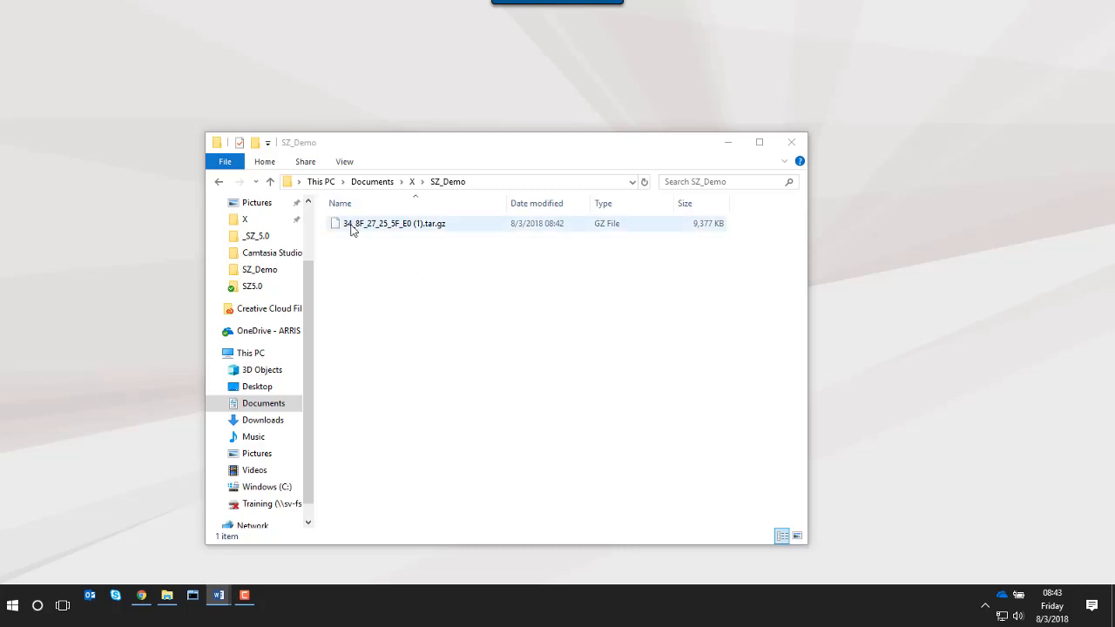
pyautogui.rightClick(353, 228)
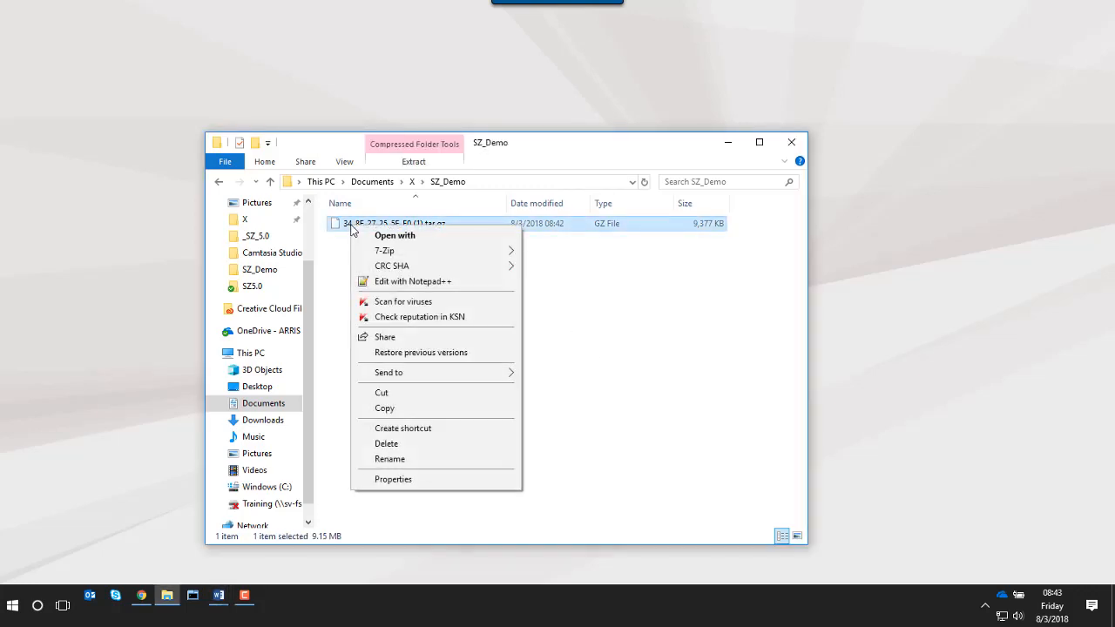
pyautogui.moveTo(389, 252)
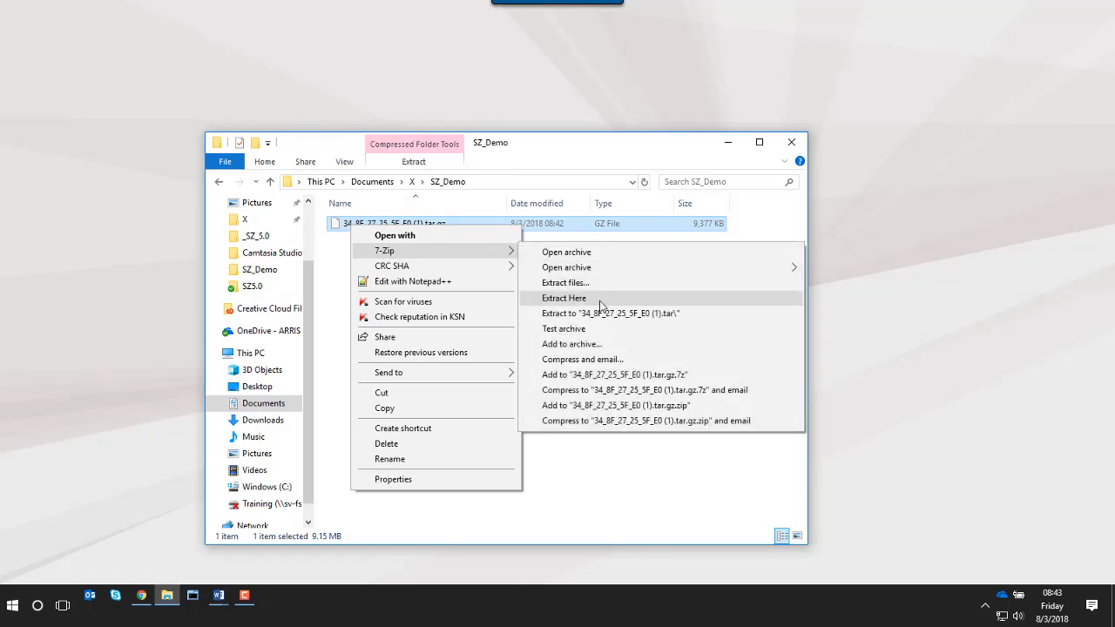
pyautogui.click(600, 298)
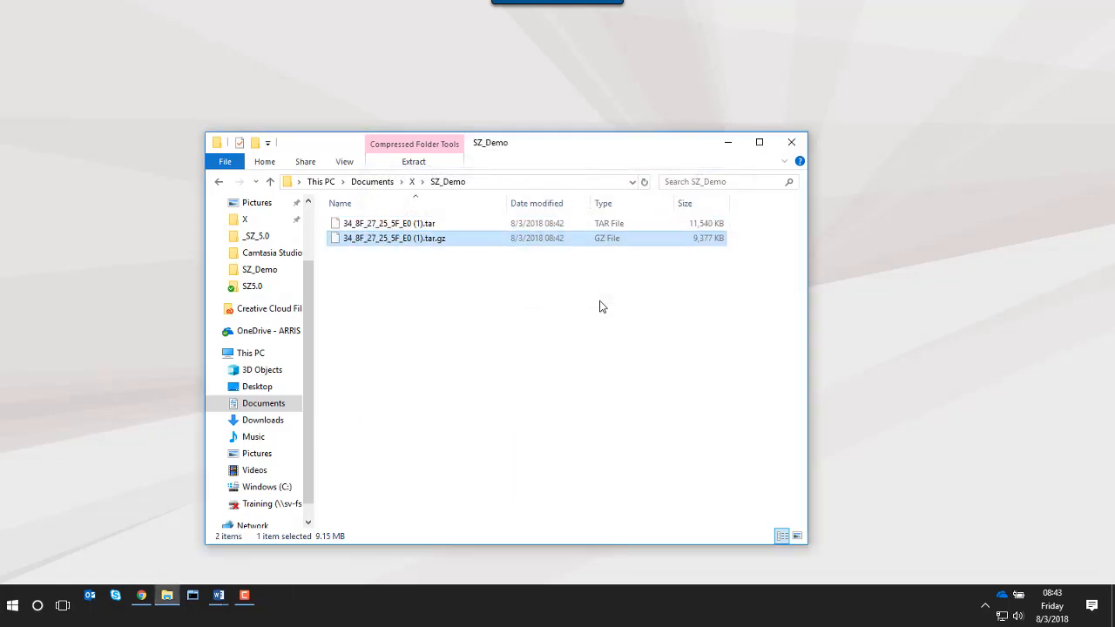
# Step: Extract the resulting 34_8F_27_25_5F_E0 (1).tar archive into the same folder with 7-Zip
pyautogui.rightClick(369, 224)
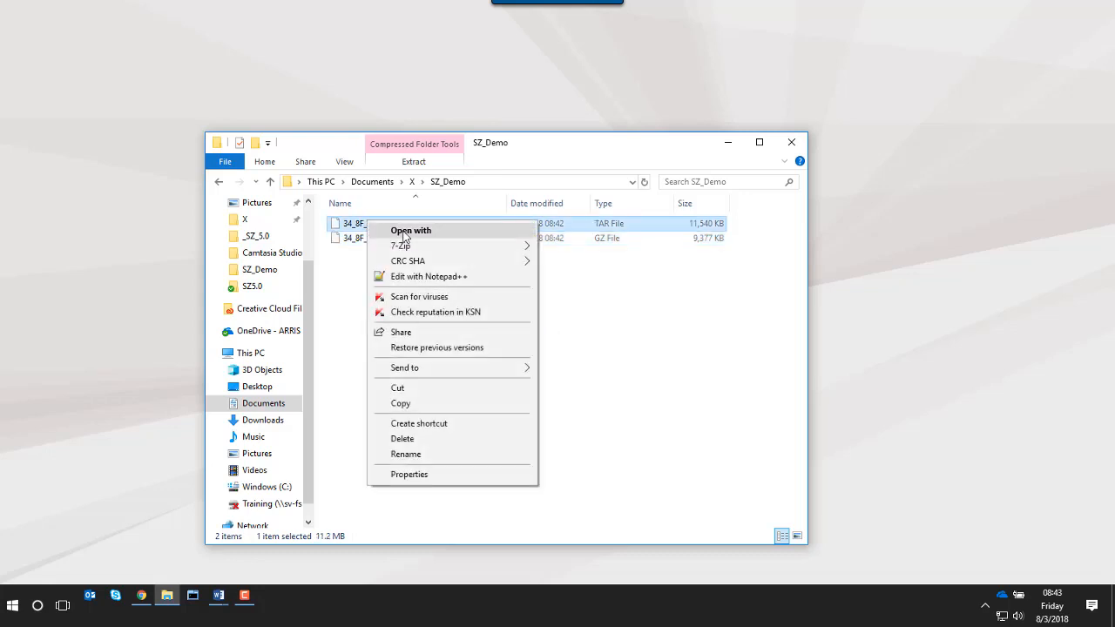
pyautogui.moveTo(488, 247)
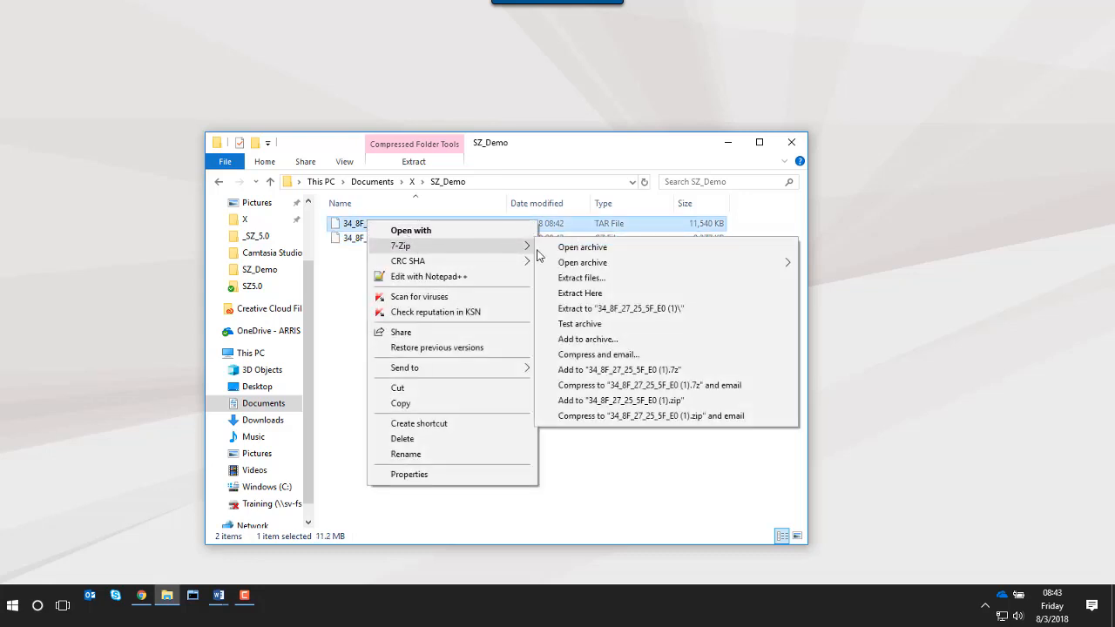
pyautogui.click(600, 293)
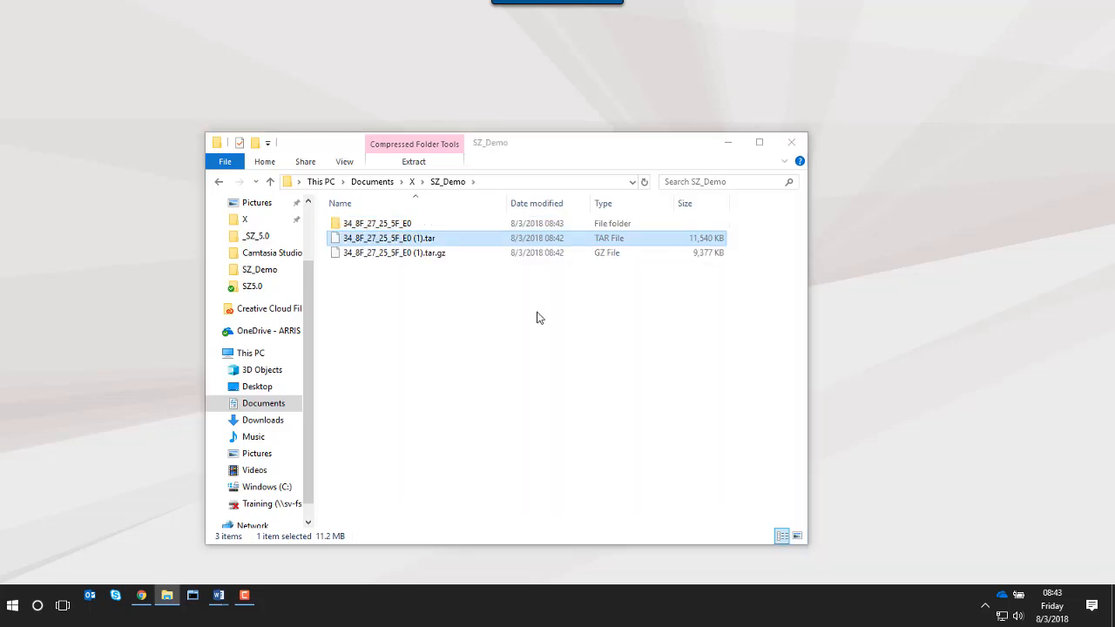
# Step: Open capture1.pcap from the extracted 34_8F_27_25_5F_E0 folder in Wireshark
pyautogui.doubleClick(369, 226)
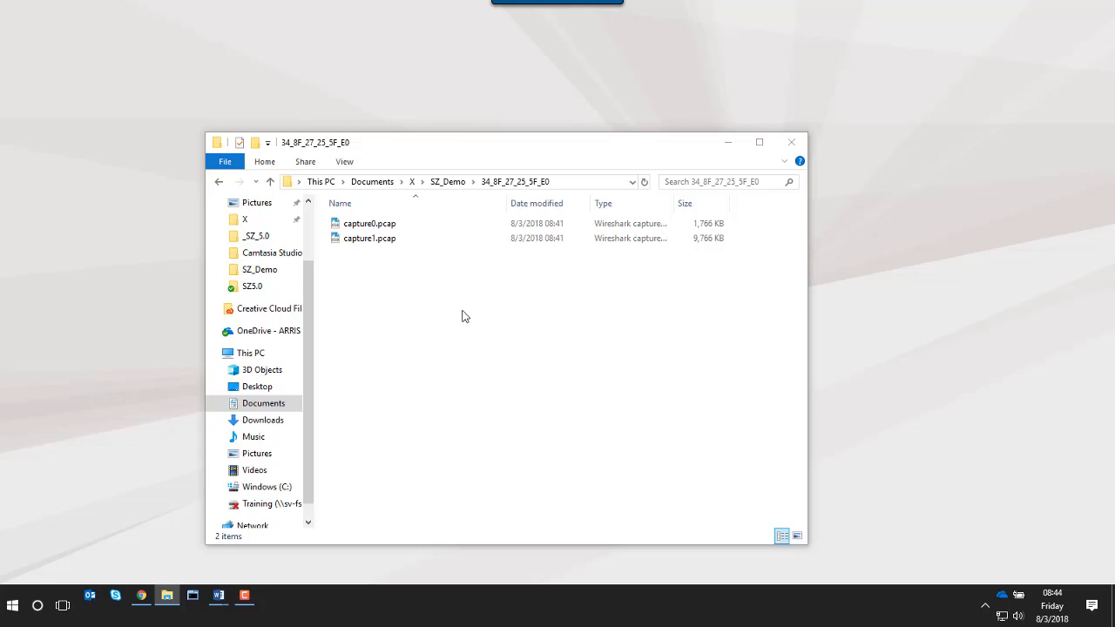
pyautogui.click(365, 241)
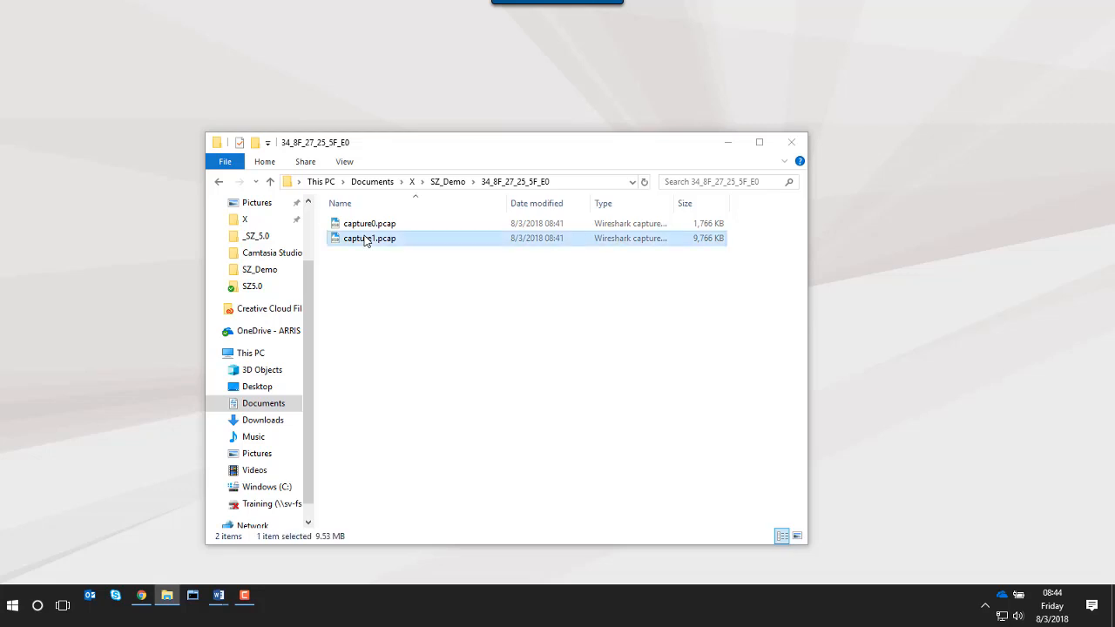
pyautogui.doubleClick(366, 240)
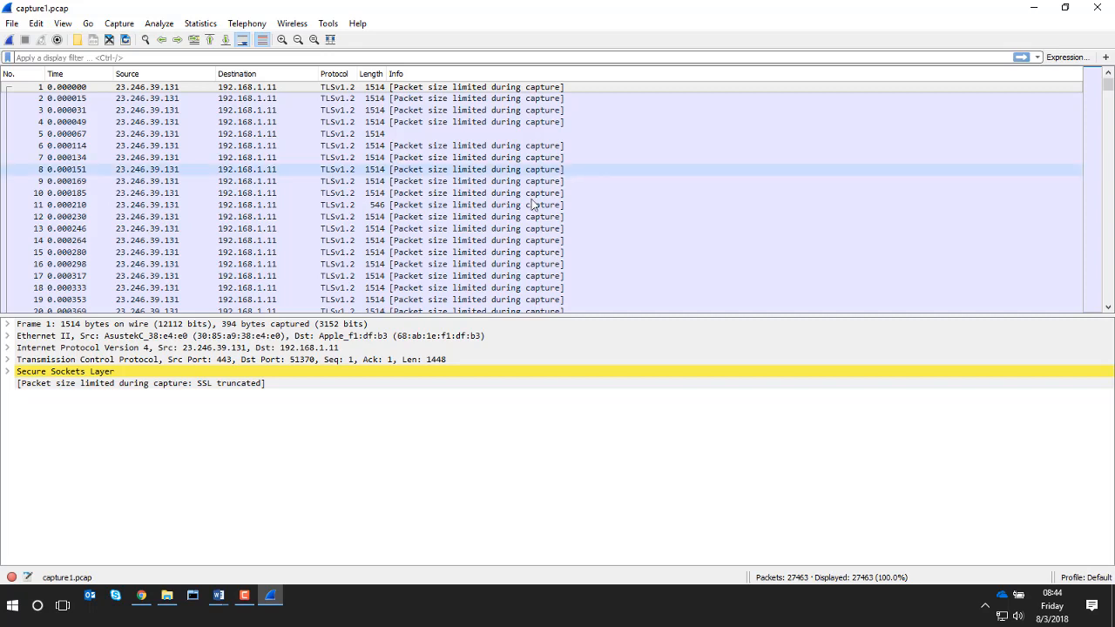
# Step: Examine the Ethernet, Internet Protocol and Transmission Control Protocol details of the first packet, and look through the packet list
pyautogui.click(8, 336)
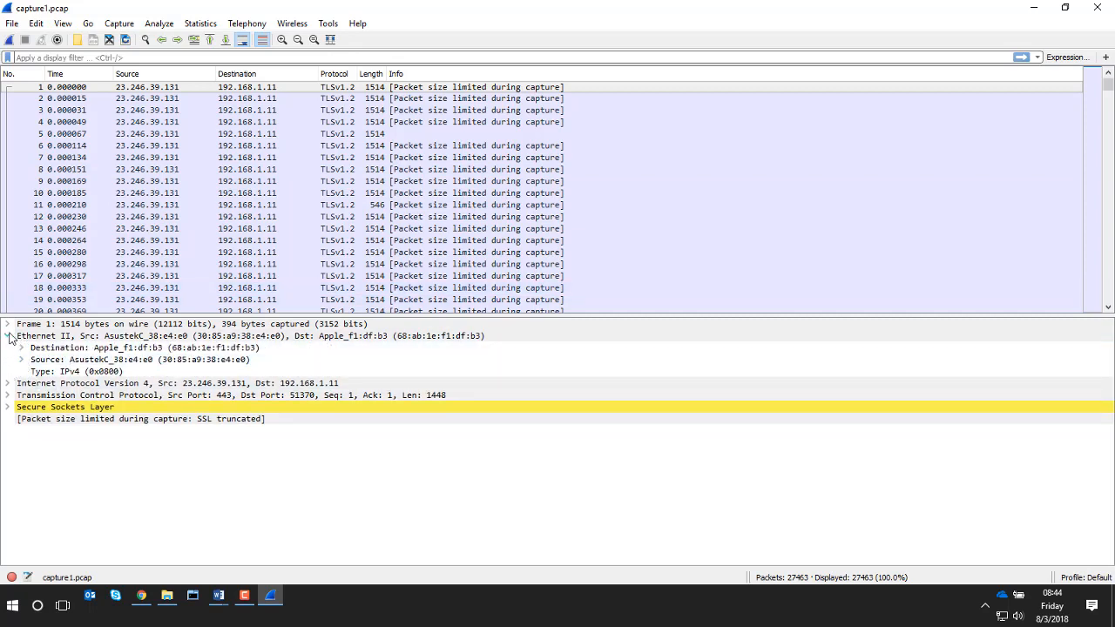
pyautogui.click(8, 336)
pyautogui.click(8, 348)
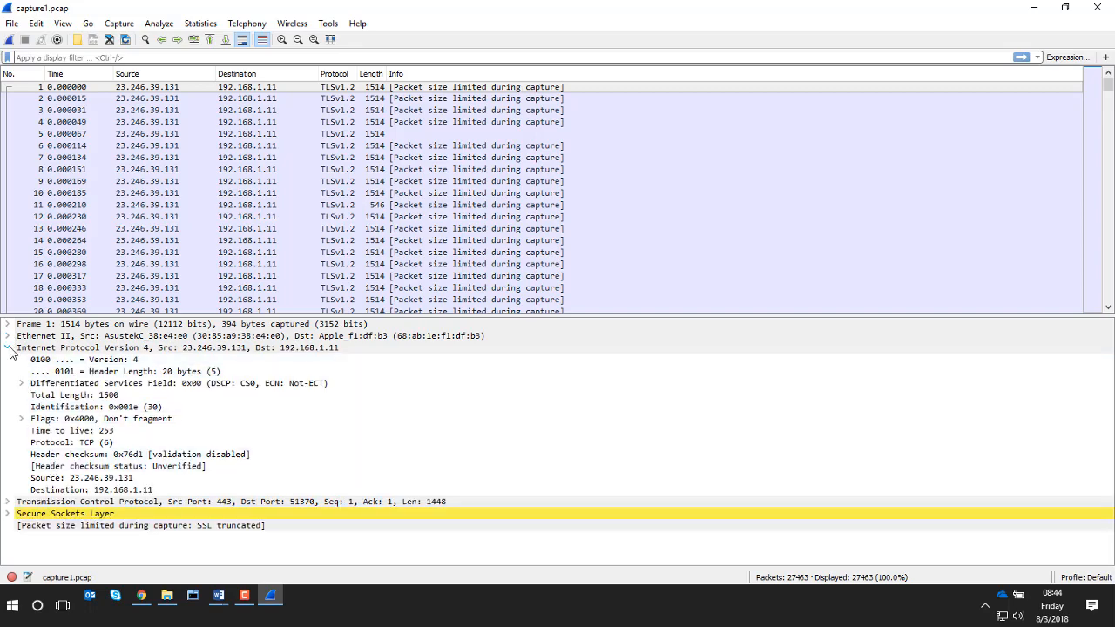
pyautogui.click(7, 349)
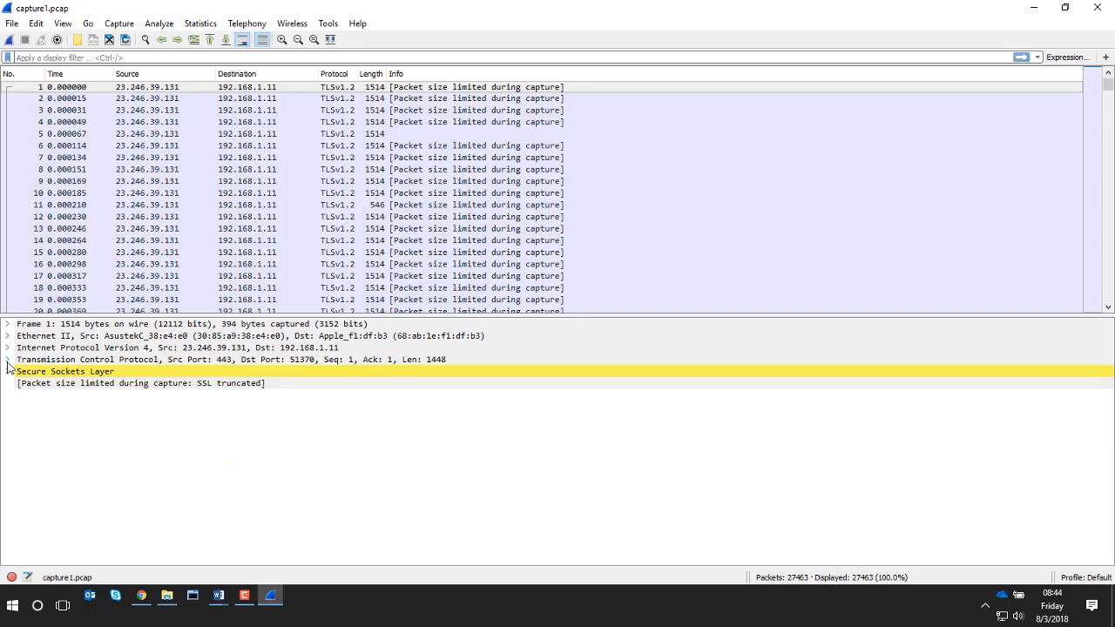
pyautogui.click(8, 359)
pyautogui.click(8, 359)
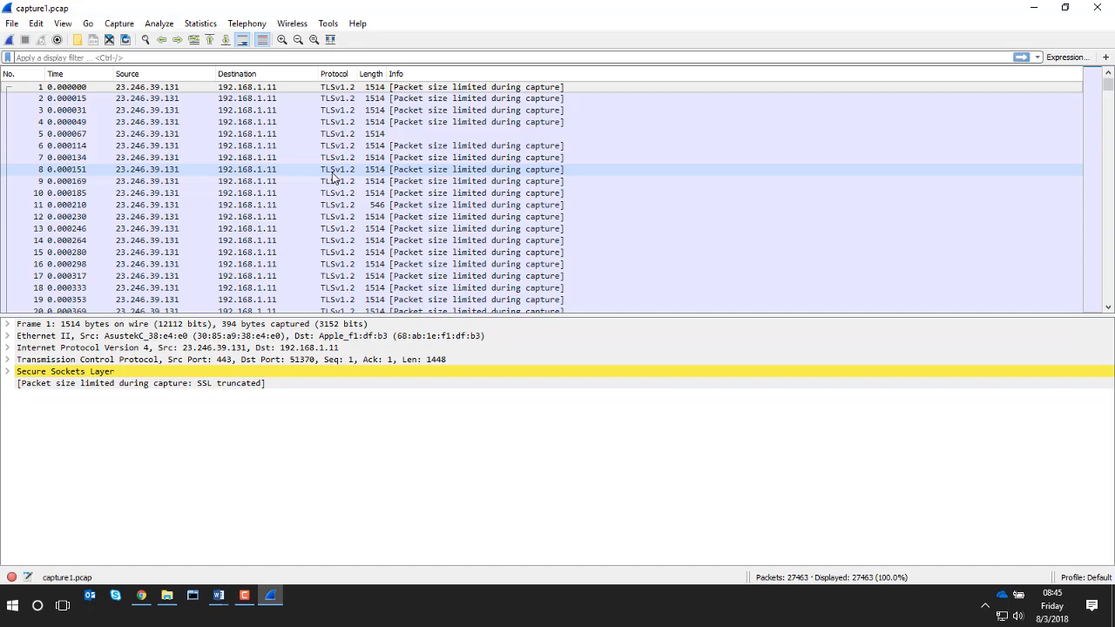
pyautogui.scroll(-20, 816, 134)
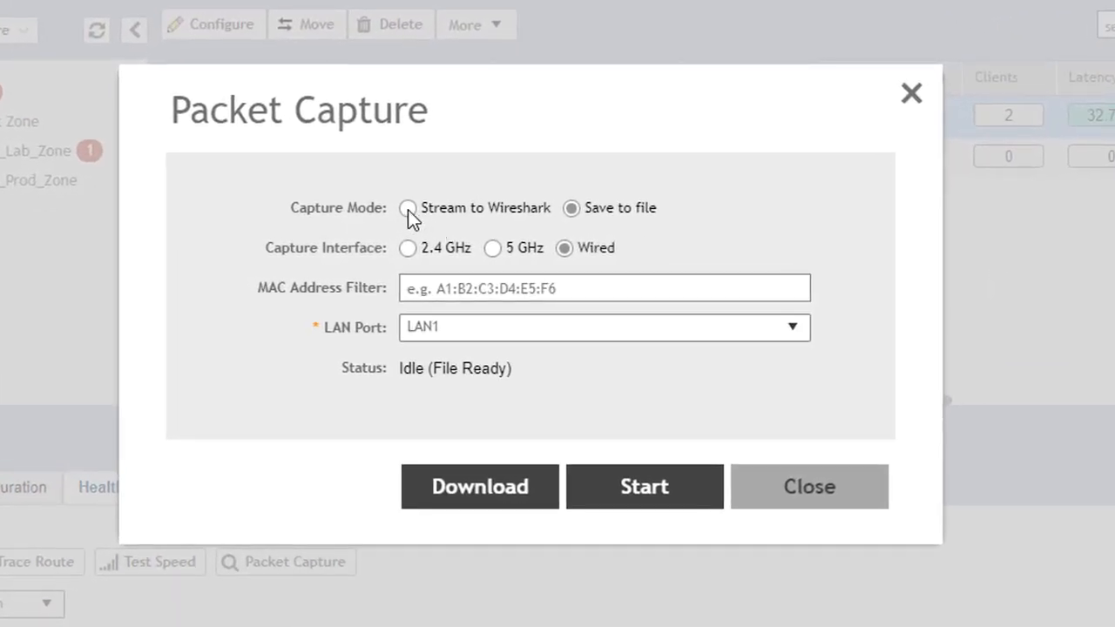
# Step: Set the access point's packet capture mode to Stream to Wireshark and the capture interface to 5 GHz
pyautogui.click(408, 208)
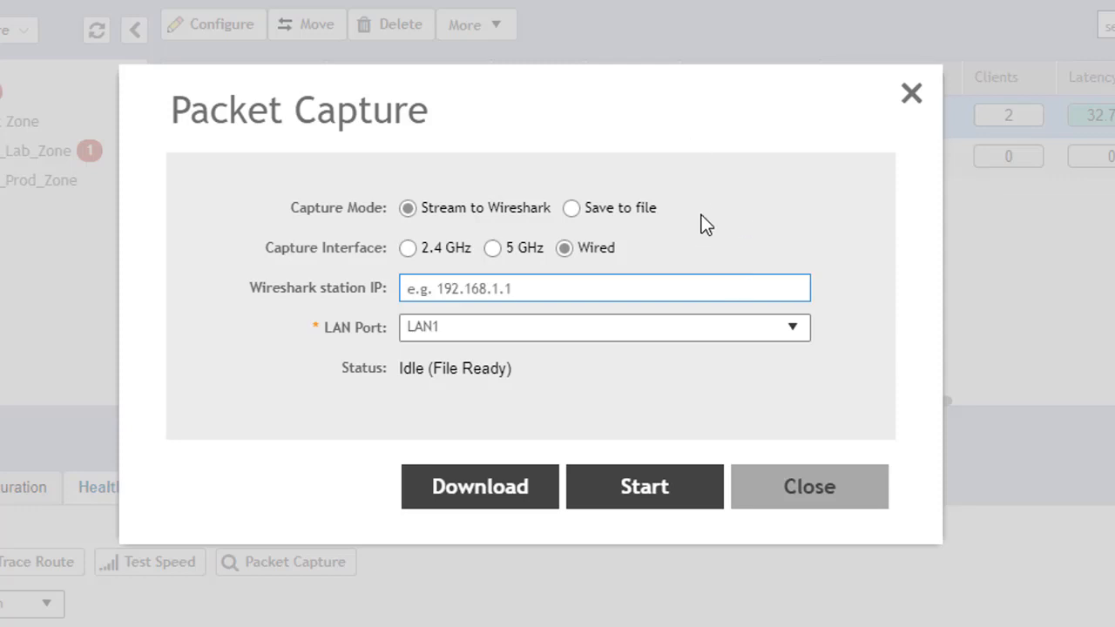
pyautogui.click(490, 248)
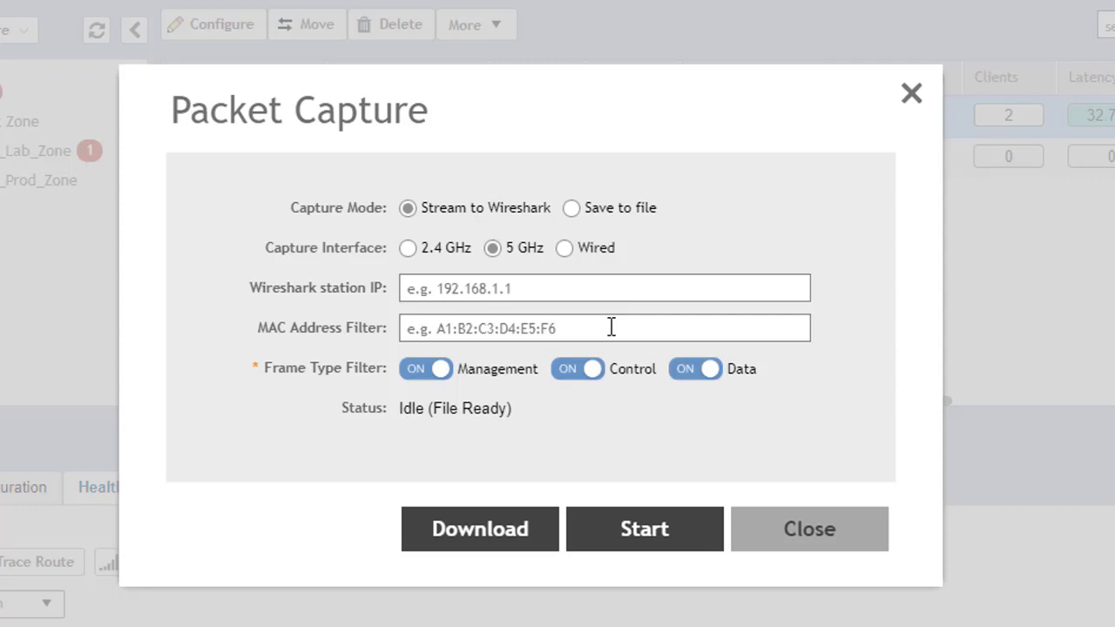
pyautogui.click(576, 378)
pyautogui.click(694, 383)
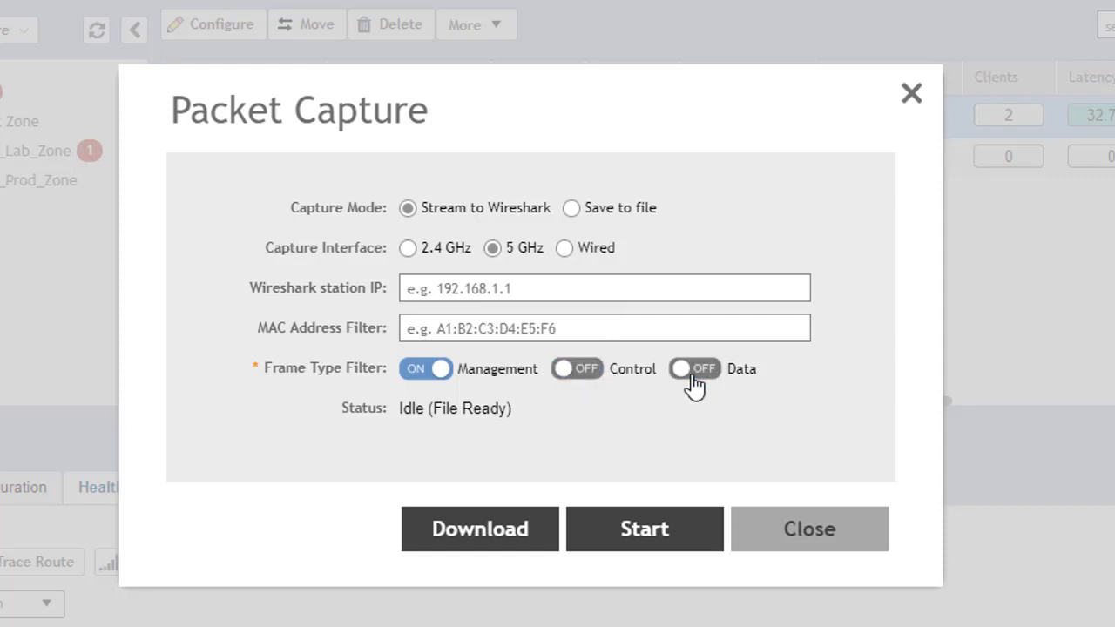
pyautogui.click(702, 381)
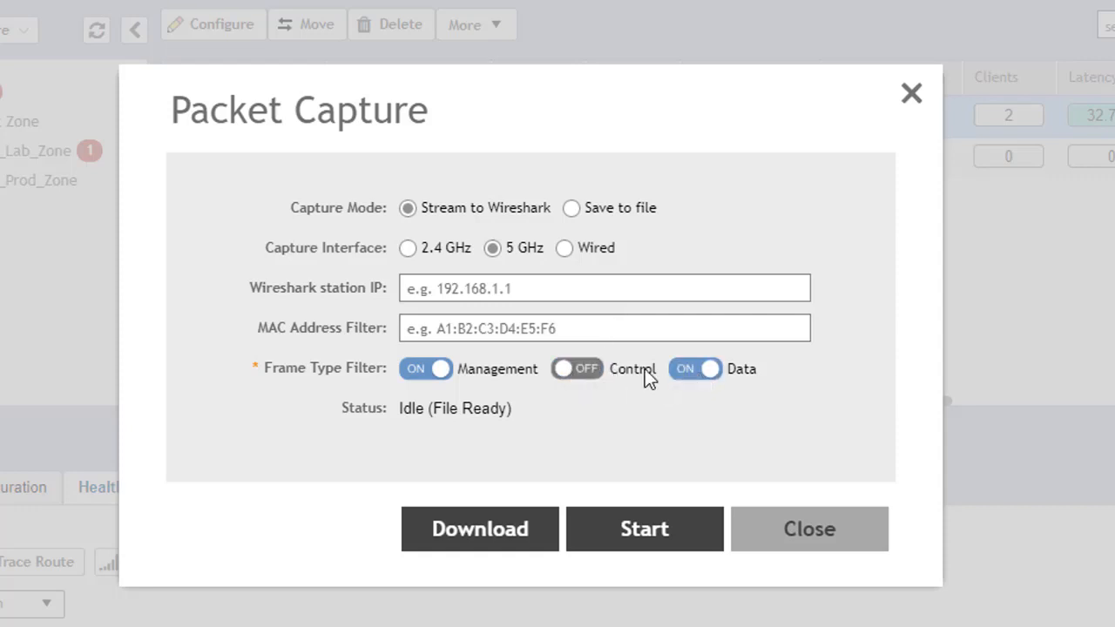
pyautogui.click(590, 373)
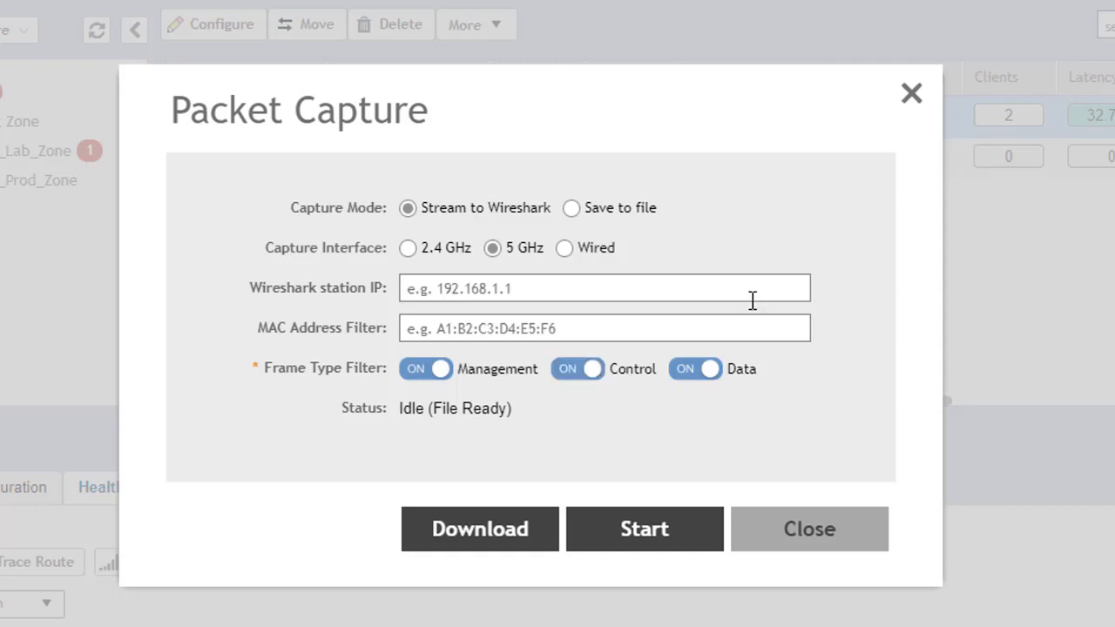
# Step: Set the Wireshark station IP to 192.168.1.28 and start the streaming capture
pyautogui.click(676, 289)
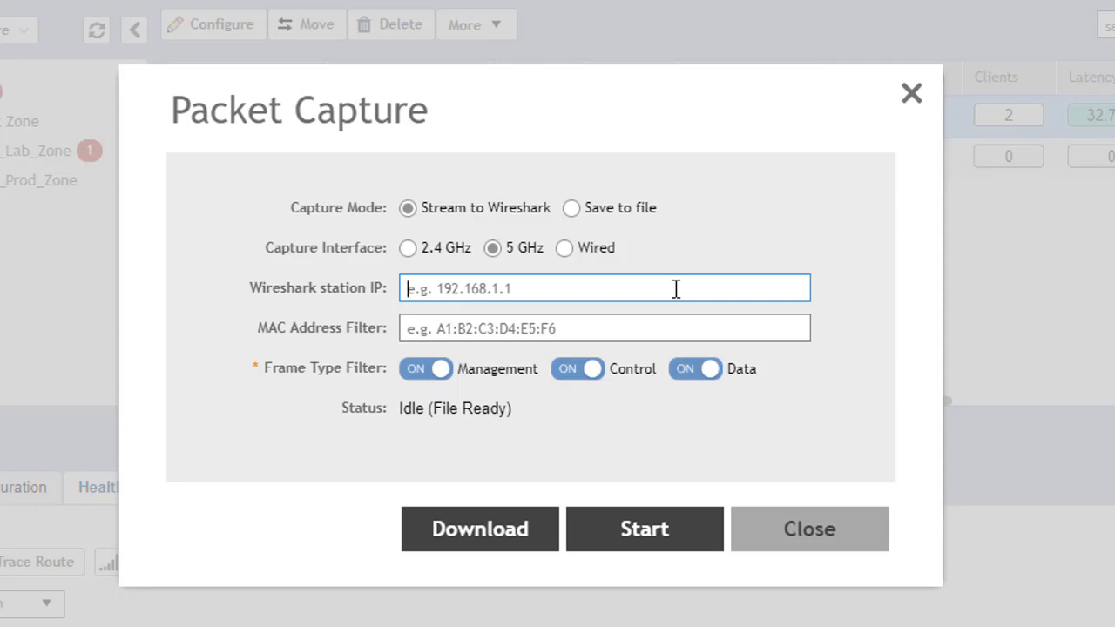
pyautogui.write('192.168.1.28')
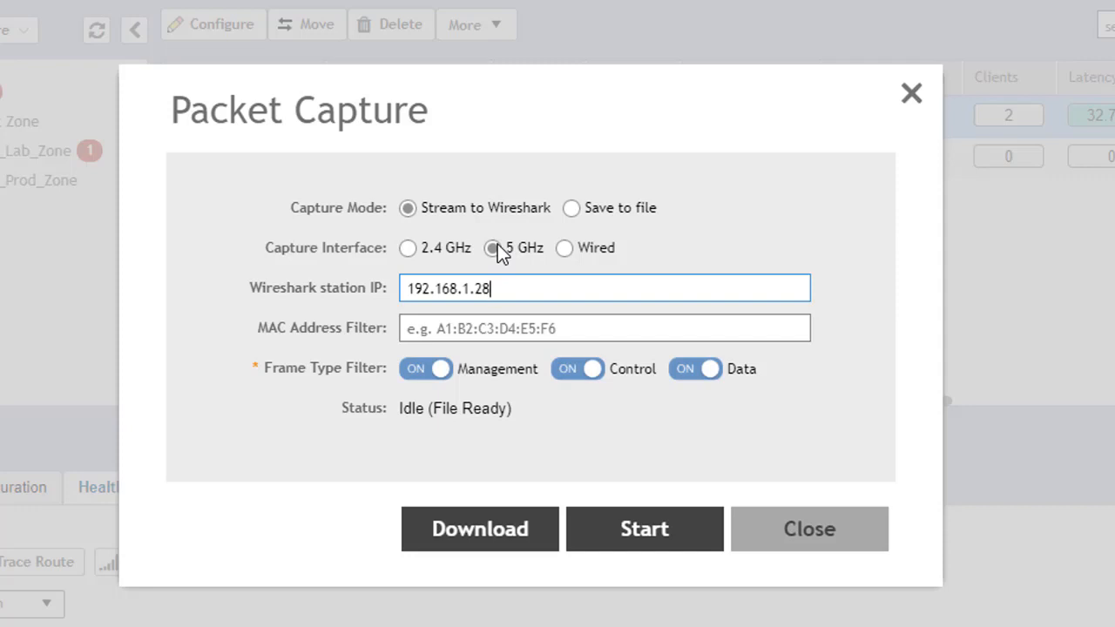
pyautogui.click(648, 532)
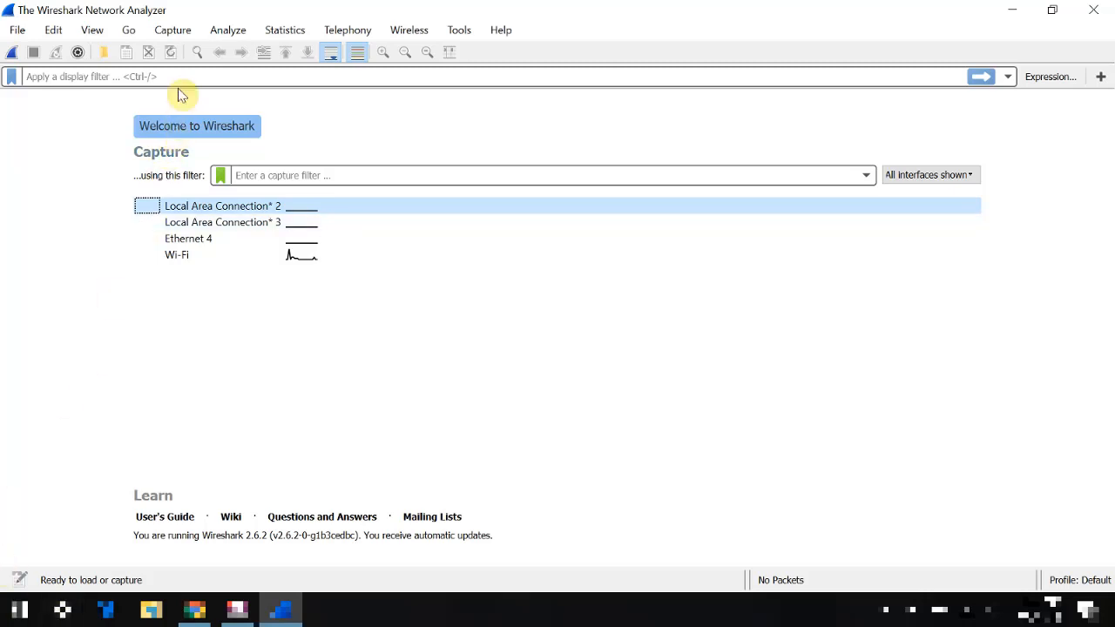
# Step: In Wireshark, add the remote interfaces of host 192.168.1.248 to the available capture interfaces
pyautogui.click(172, 31)
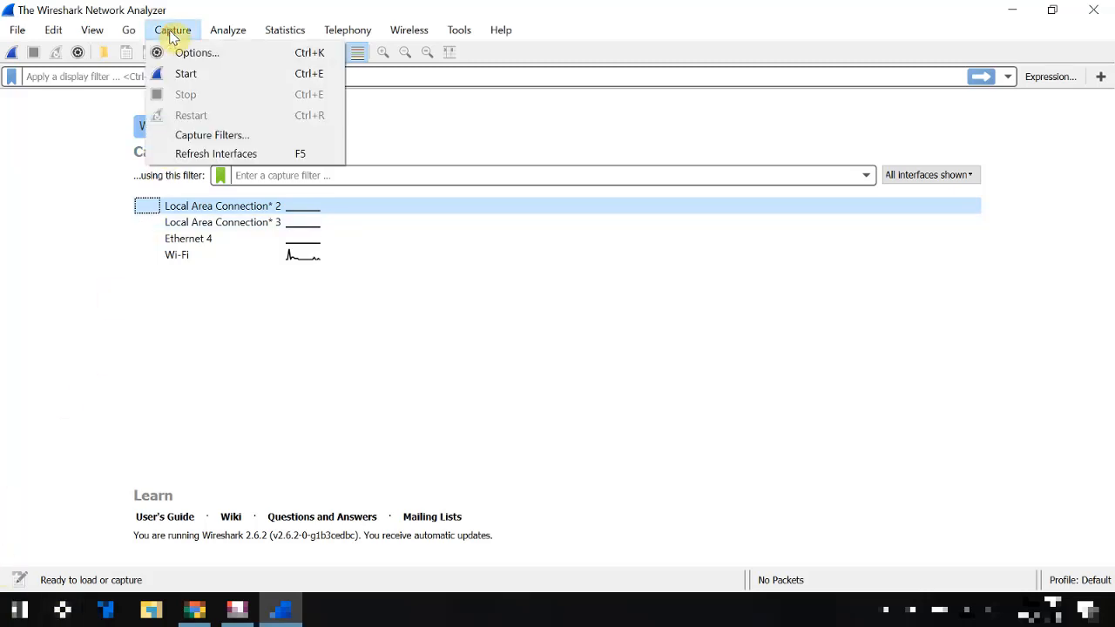
pyautogui.click(183, 52)
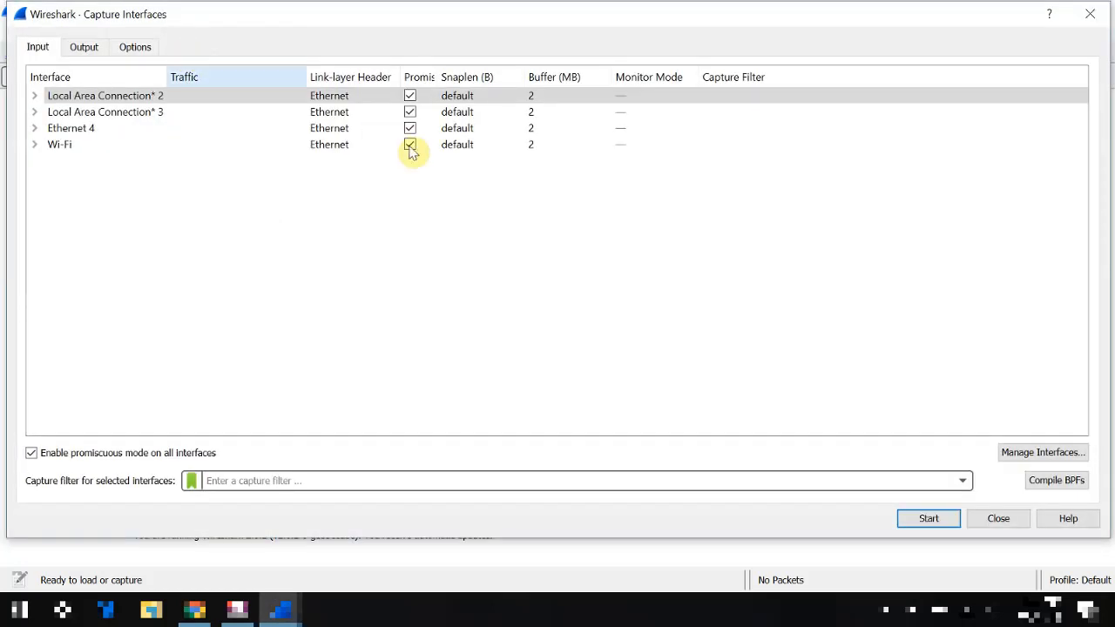
pyautogui.click(1041, 459)
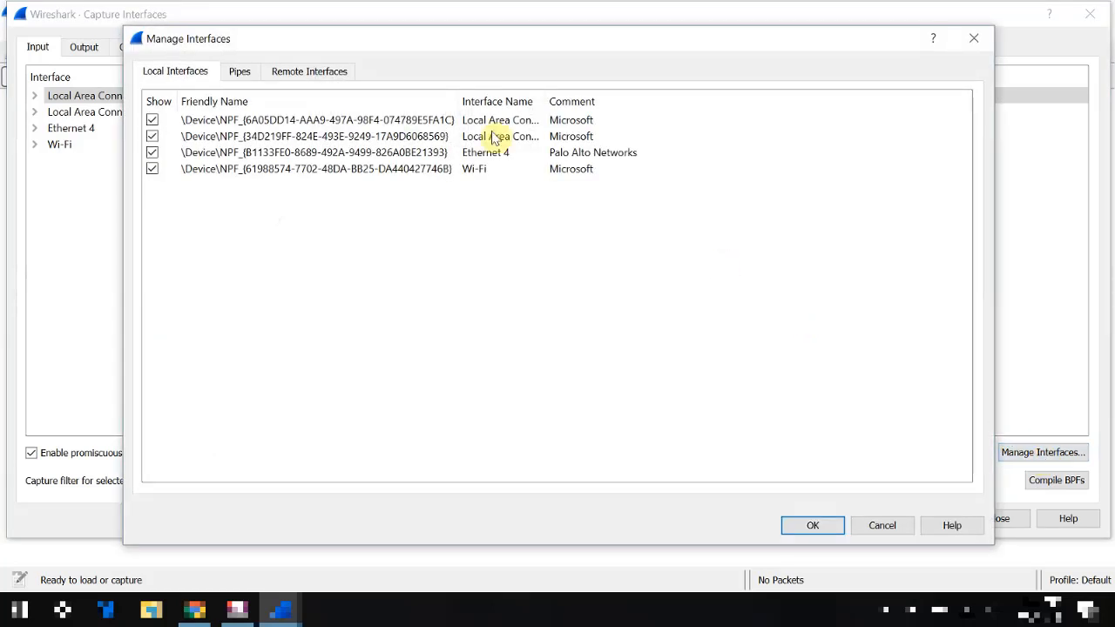
pyautogui.click(337, 78)
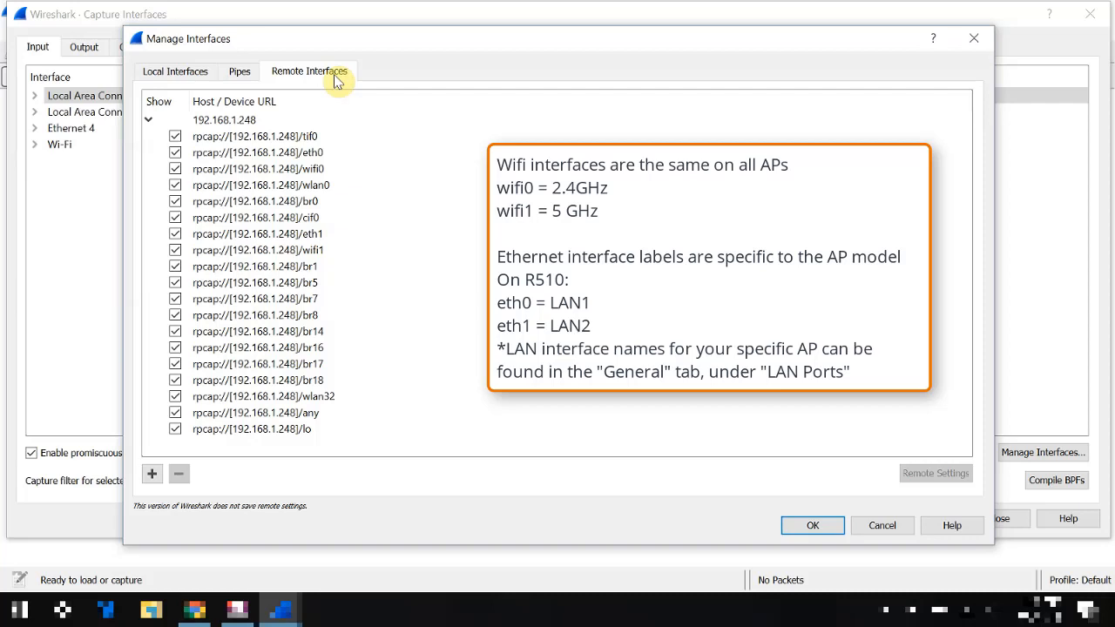
pyautogui.click(814, 526)
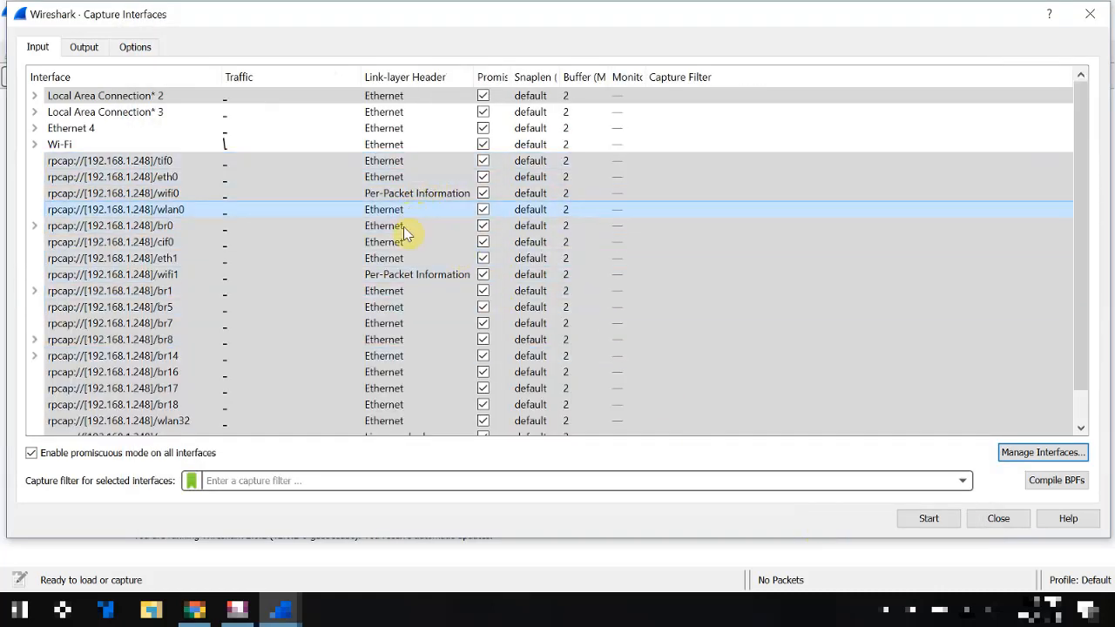
# Step: Run a live capture on only the remote interface rpcap://[192.168.1.248]/wifi1, and stop it once packets have been collected
pyautogui.click(384, 279)
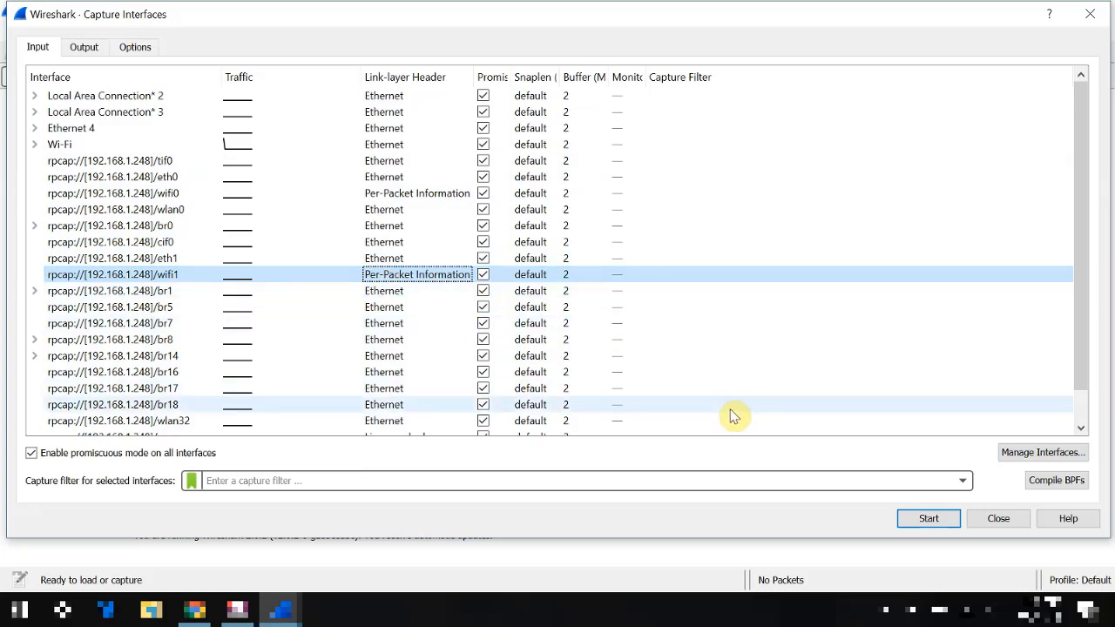
pyautogui.click(930, 519)
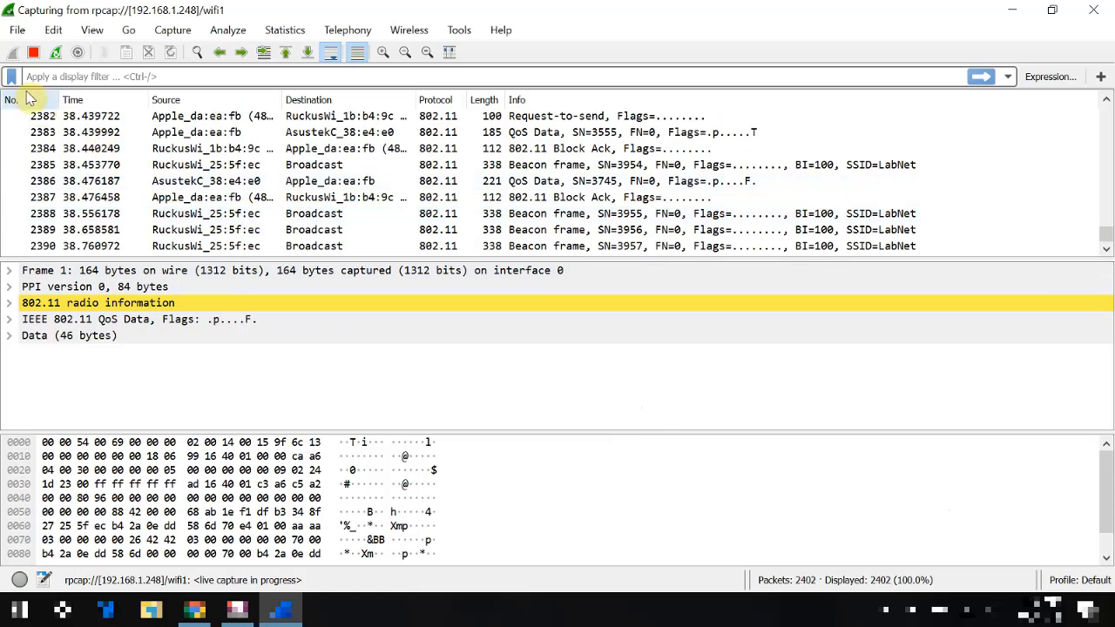
pyautogui.click(35, 53)
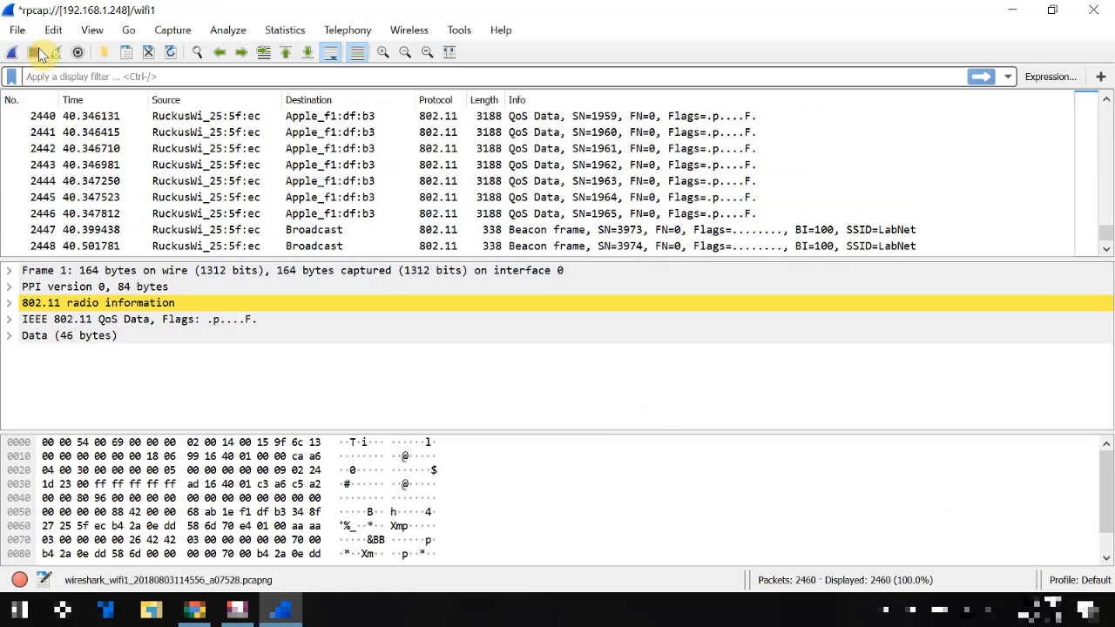
# Step: Examine the 802.11 radio information of packet 2442, including its data rate, channel, signal strength and noise level
pyautogui.click(95, 149)
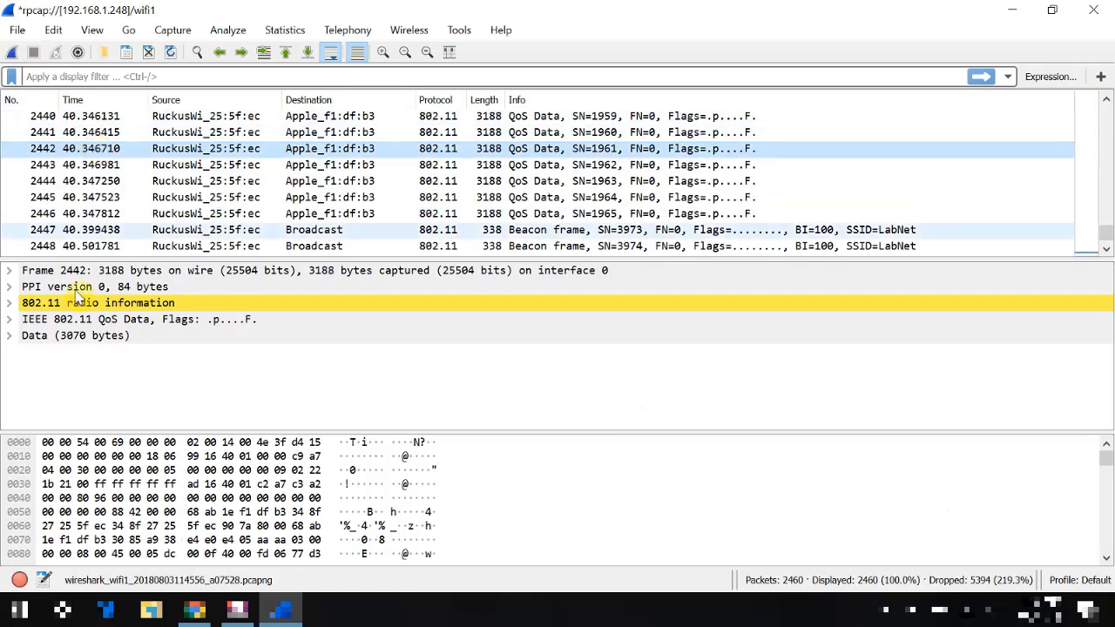
pyautogui.click(9, 303)
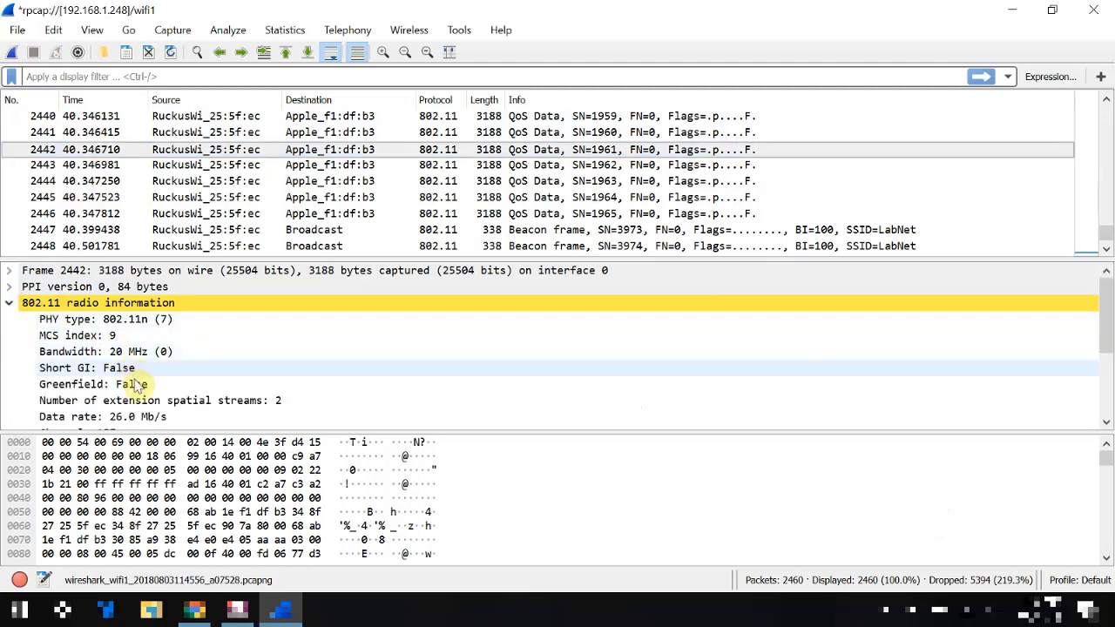
pyautogui.scroll(-1, 279, 367)
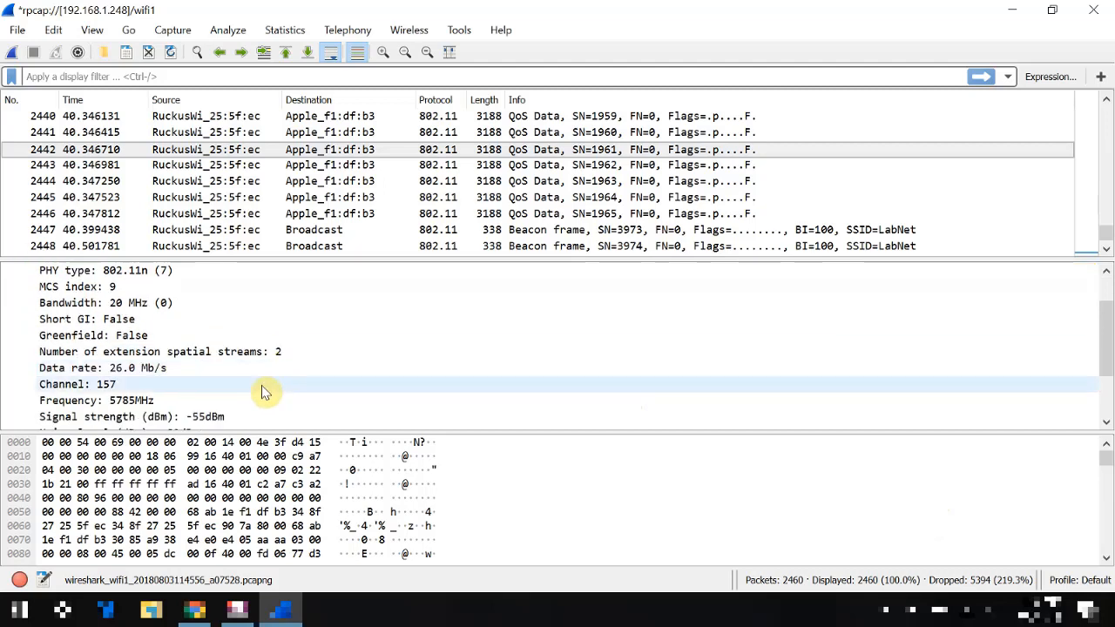
pyautogui.click(264, 391)
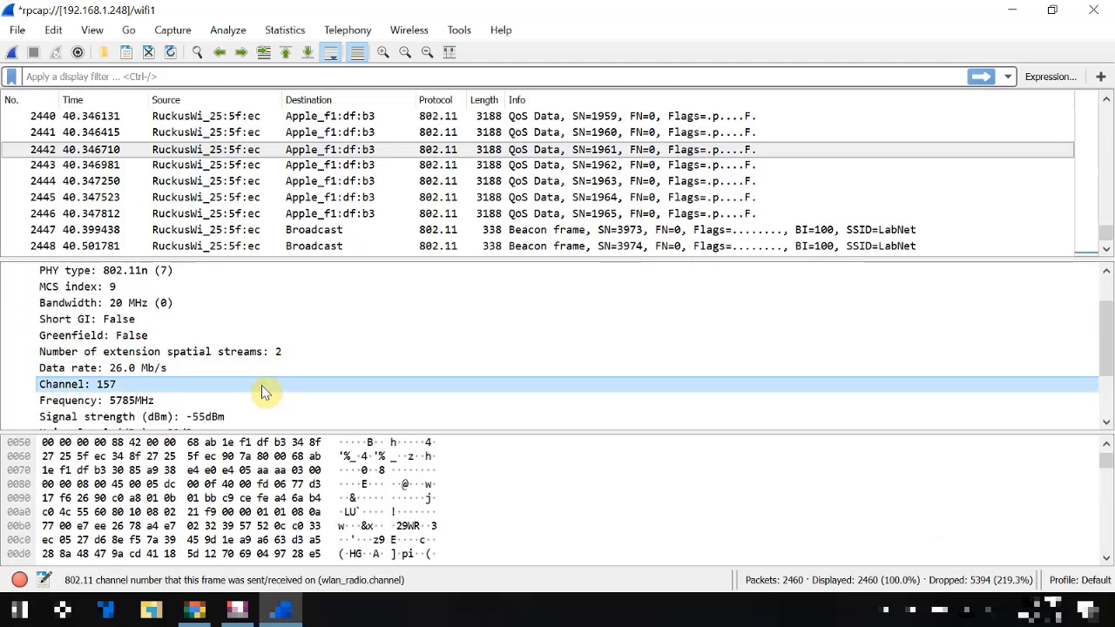
pyautogui.scroll(-3, 264, 392)
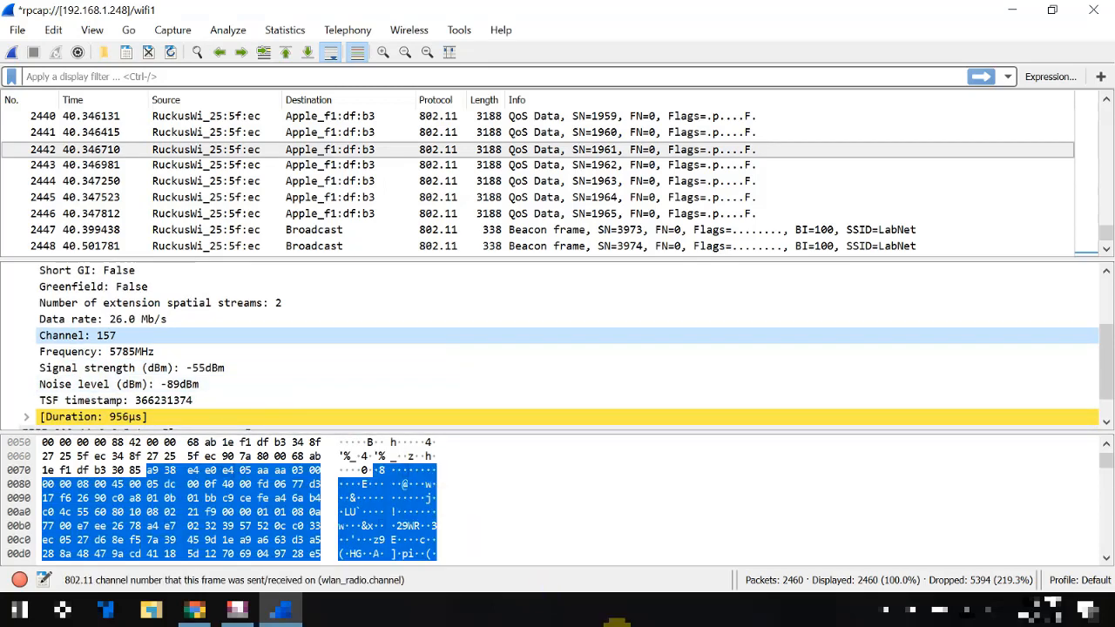
# Step: Switch back to SmartZone and stop the access point's packet streaming
pyautogui.click(617, 625)
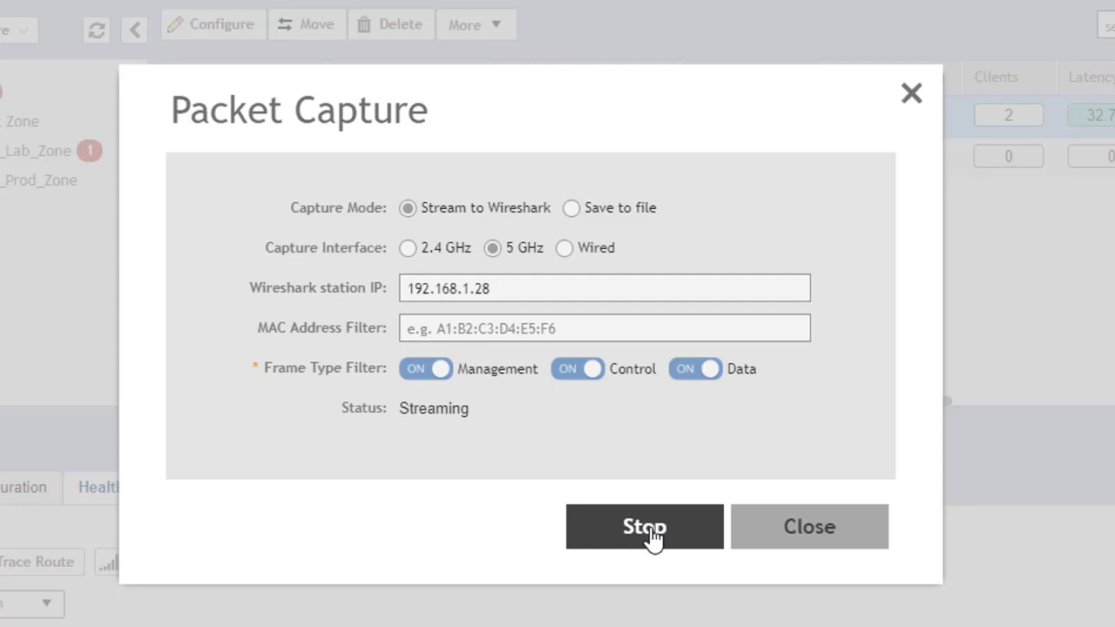
pyautogui.click(652, 536)
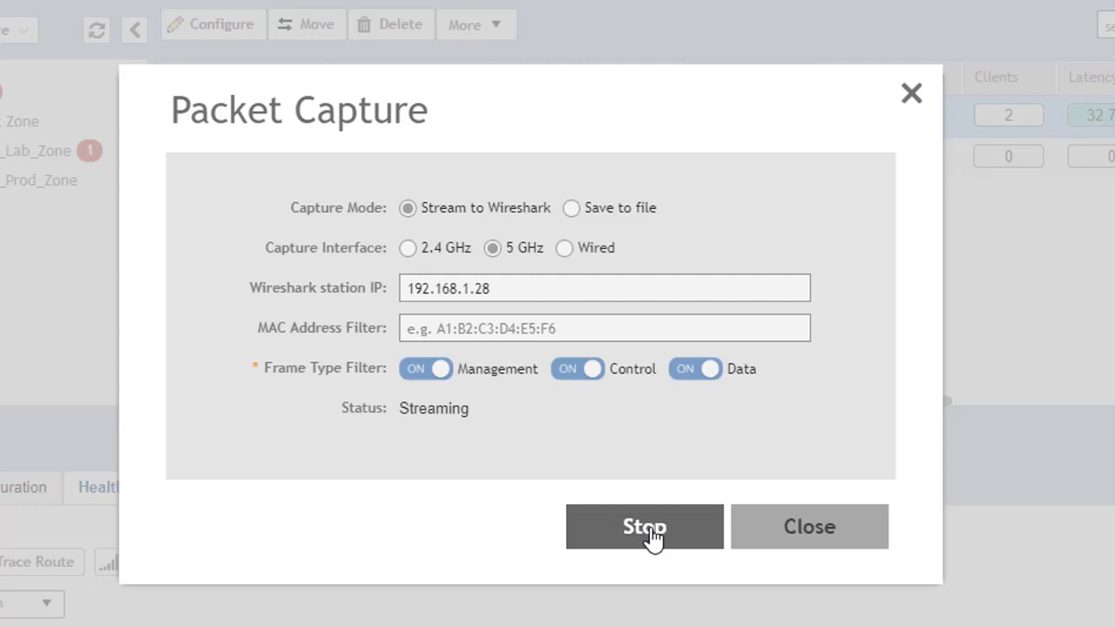